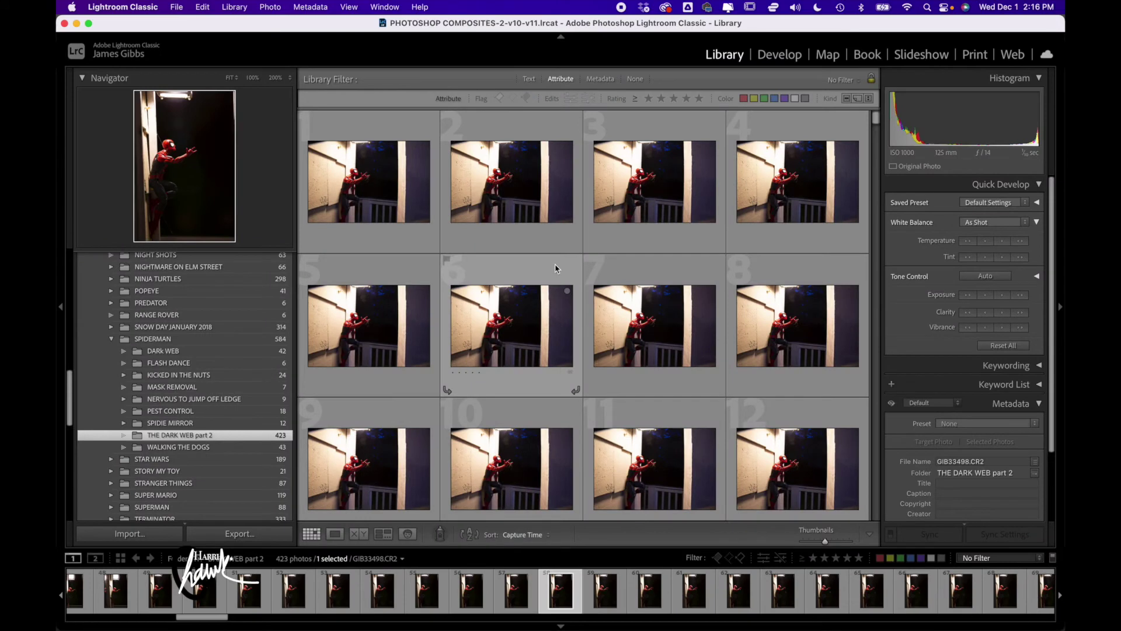
Step: Preview the second Spider-Man photo in Develop, zooming in on the spider near the hand and back out
left_click(501, 217)
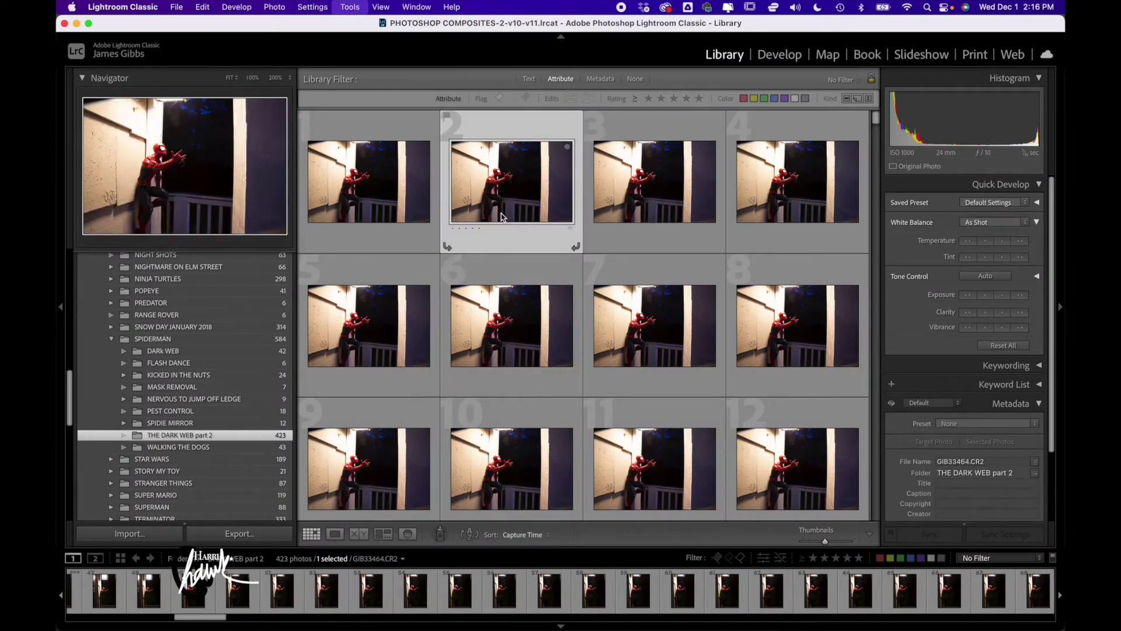
key("d")
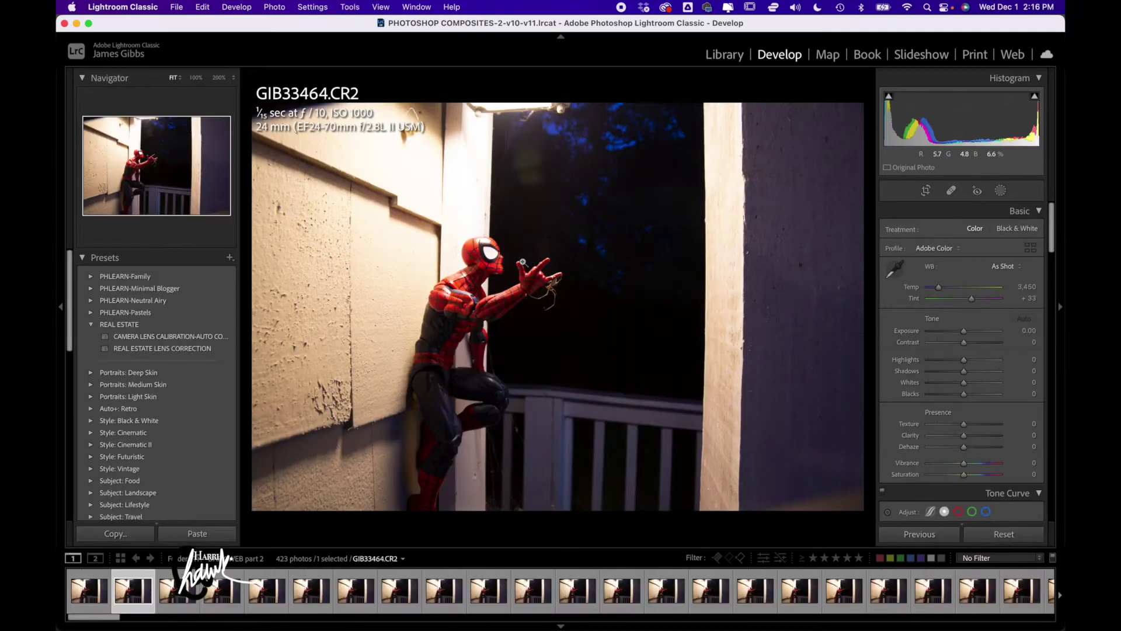
left_click(535, 322)
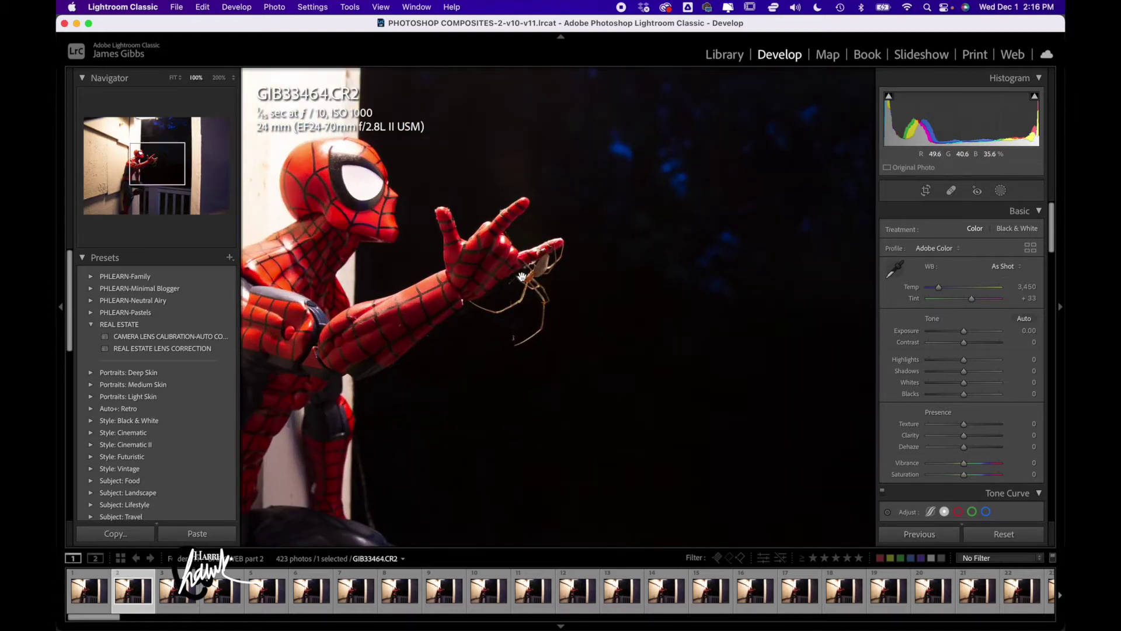
left_click(530, 281)
left_click(532, 590)
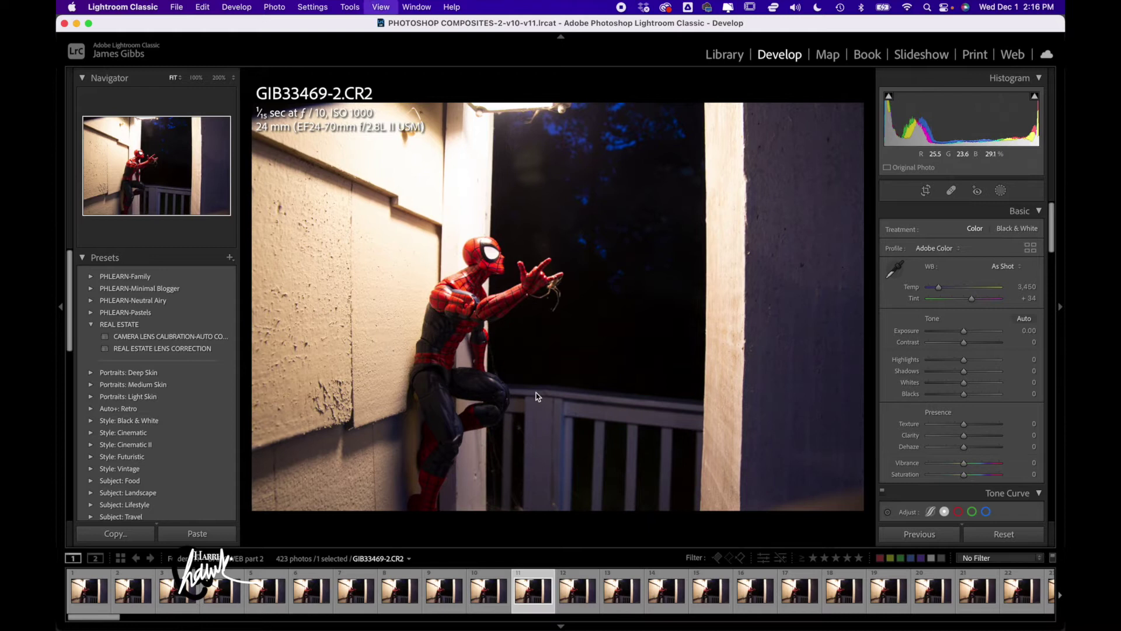
key("g")
Step: Inspect a portrait shot zoomed on the spider above the hand, then filter the grid to flagged photos
scroll(586, 296, "down", 15)
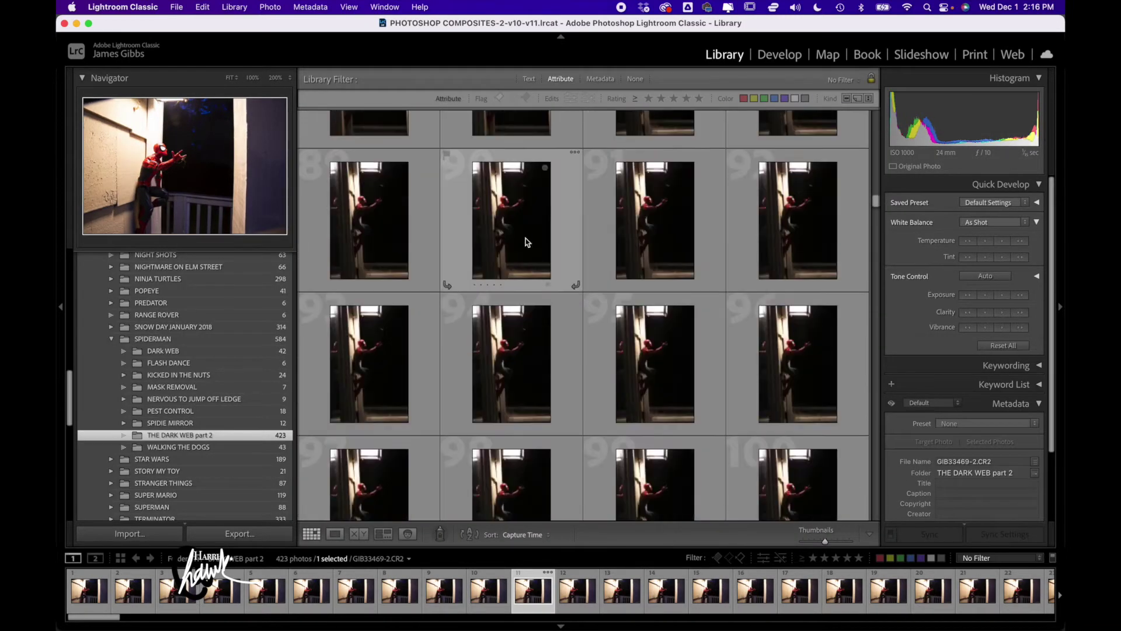
left_click(525, 241)
key("d")
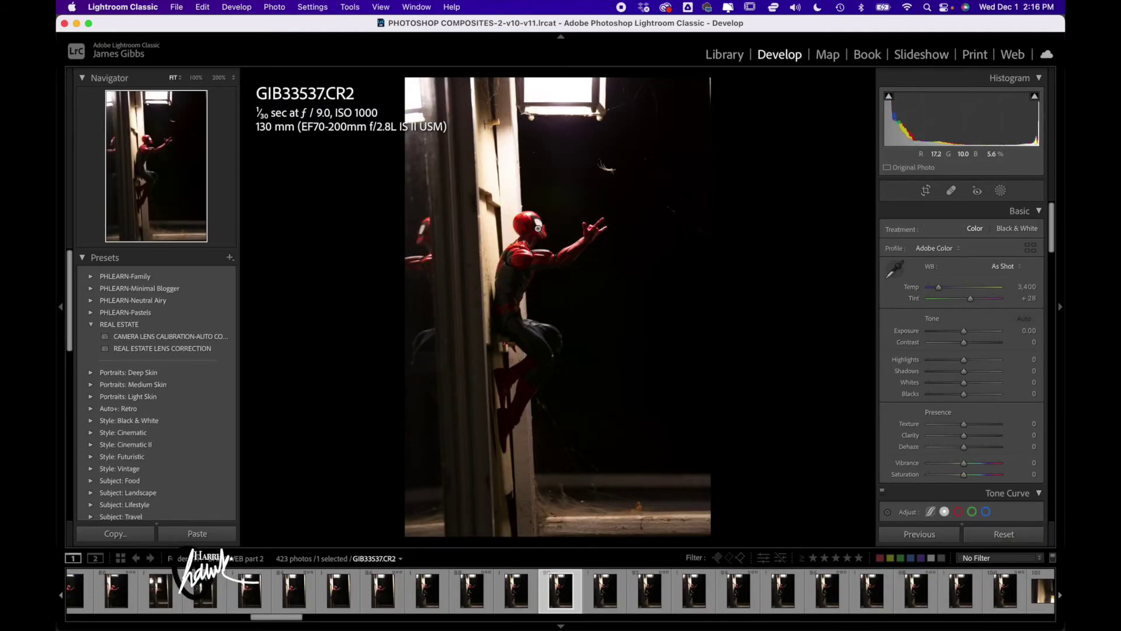
left_click(599, 192)
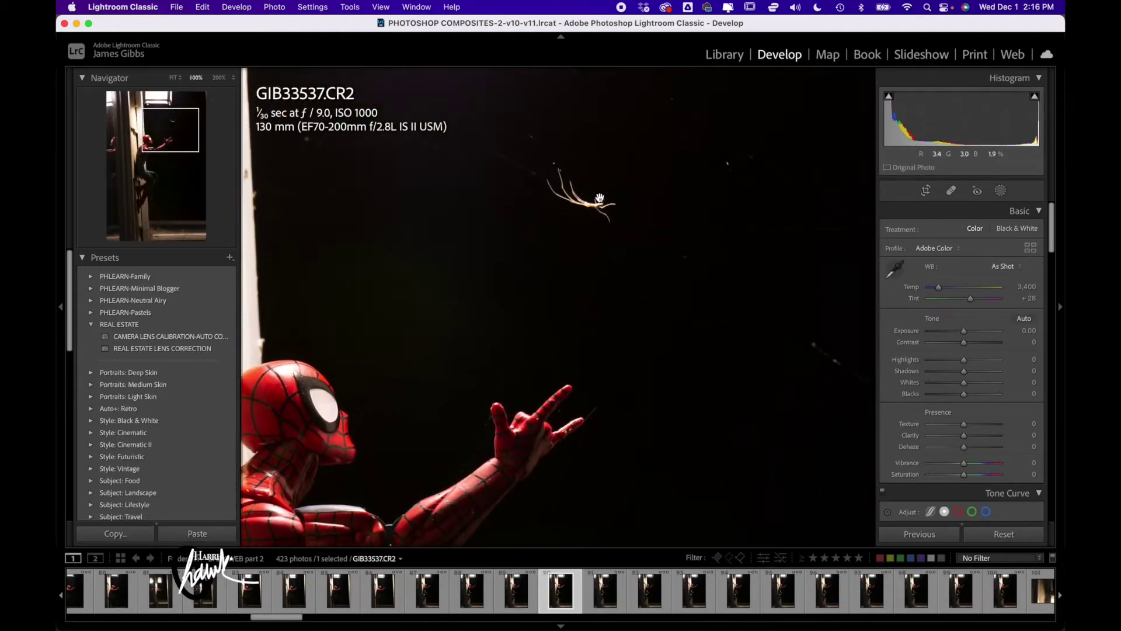
left_click(476, 183)
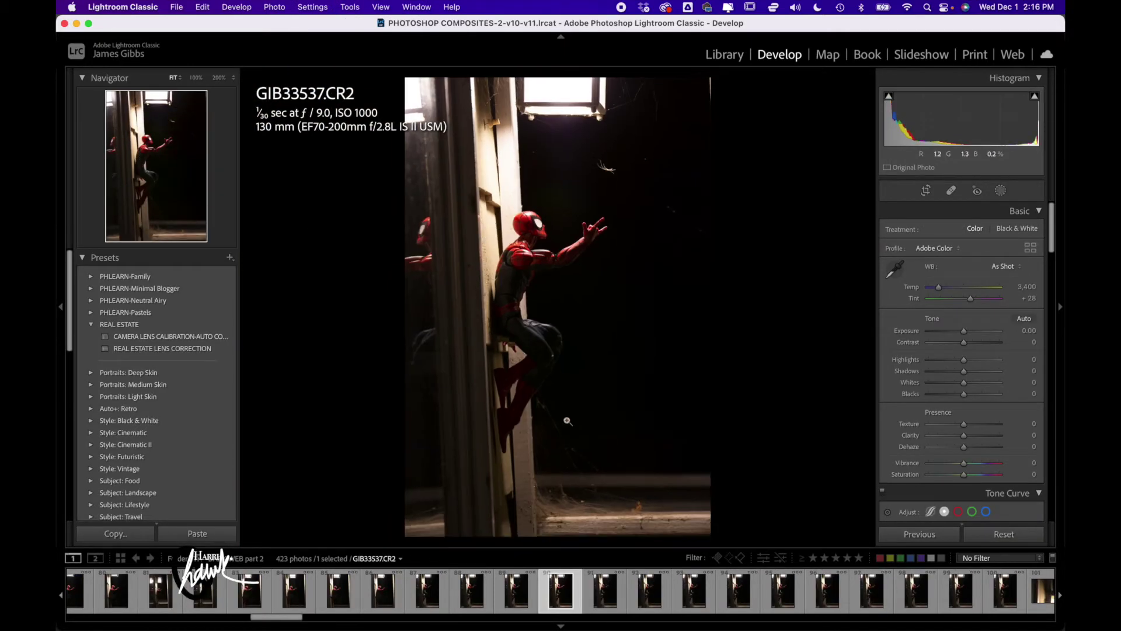
key("g")
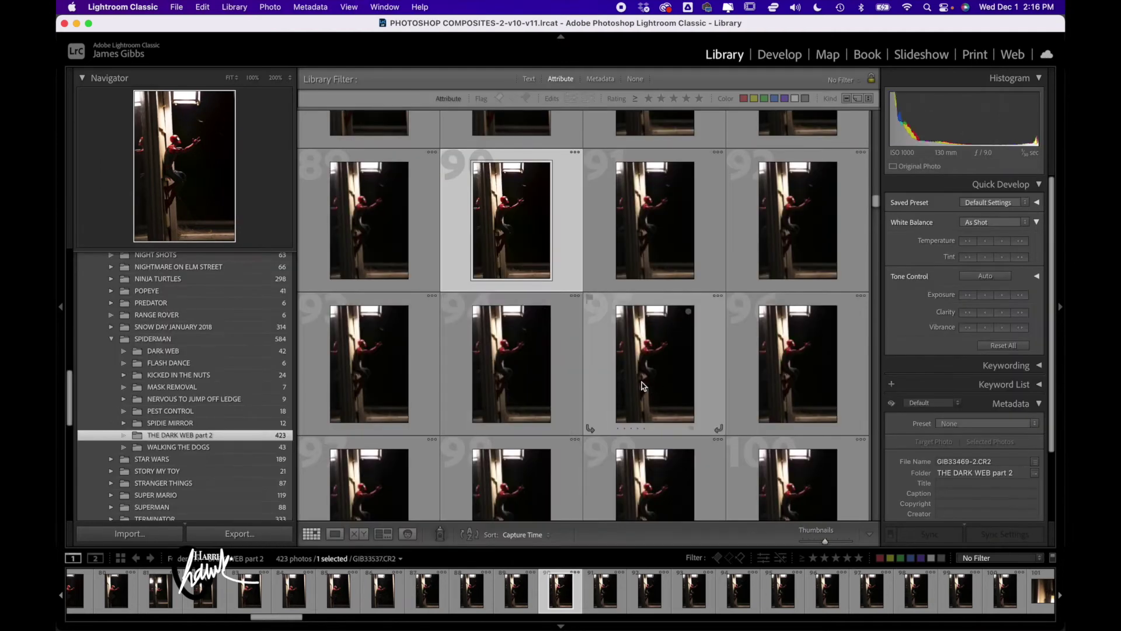
left_click(717, 557)
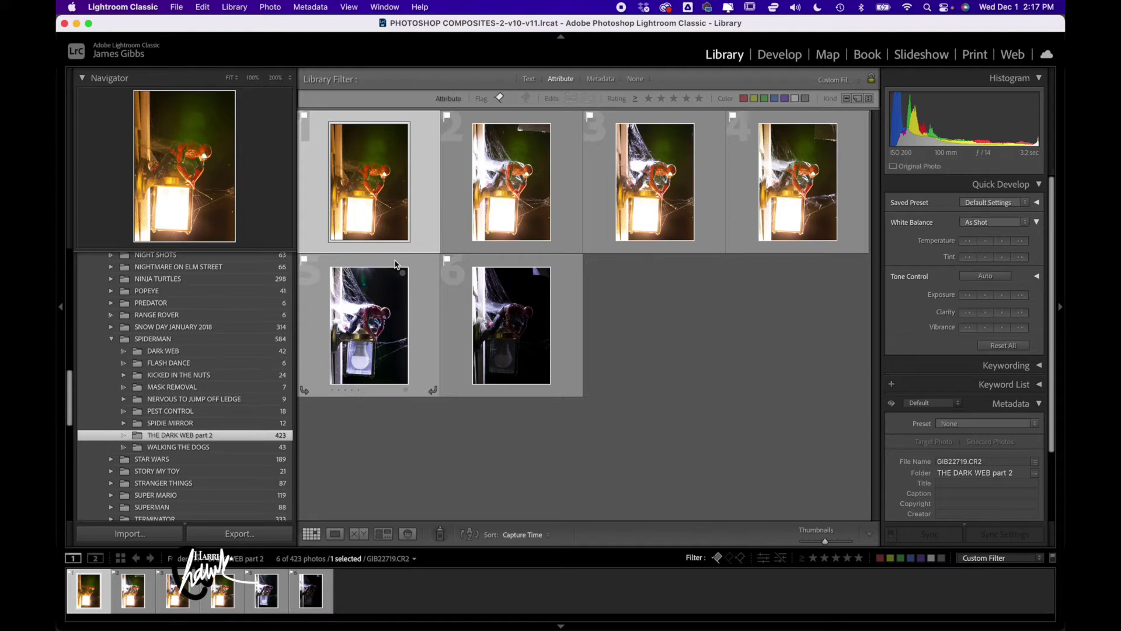
Step: Review the flagged shots in Develop one by one: GIB22722, GIB22728, GIB22734, up to GIB22746
key("d")
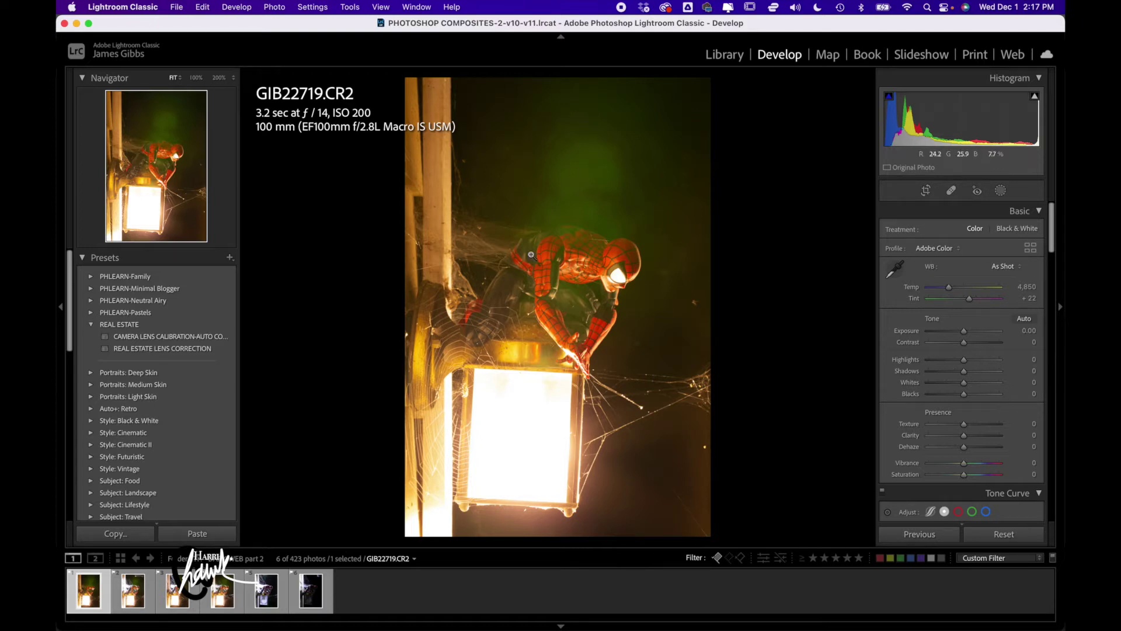
key("Right")
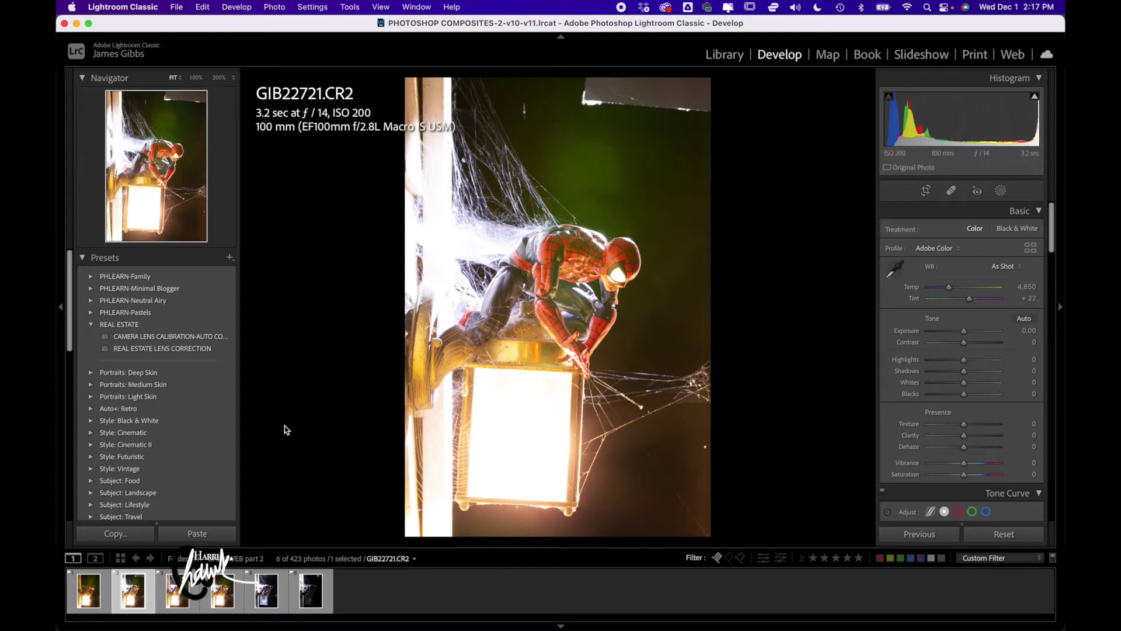
left_click(170, 591)
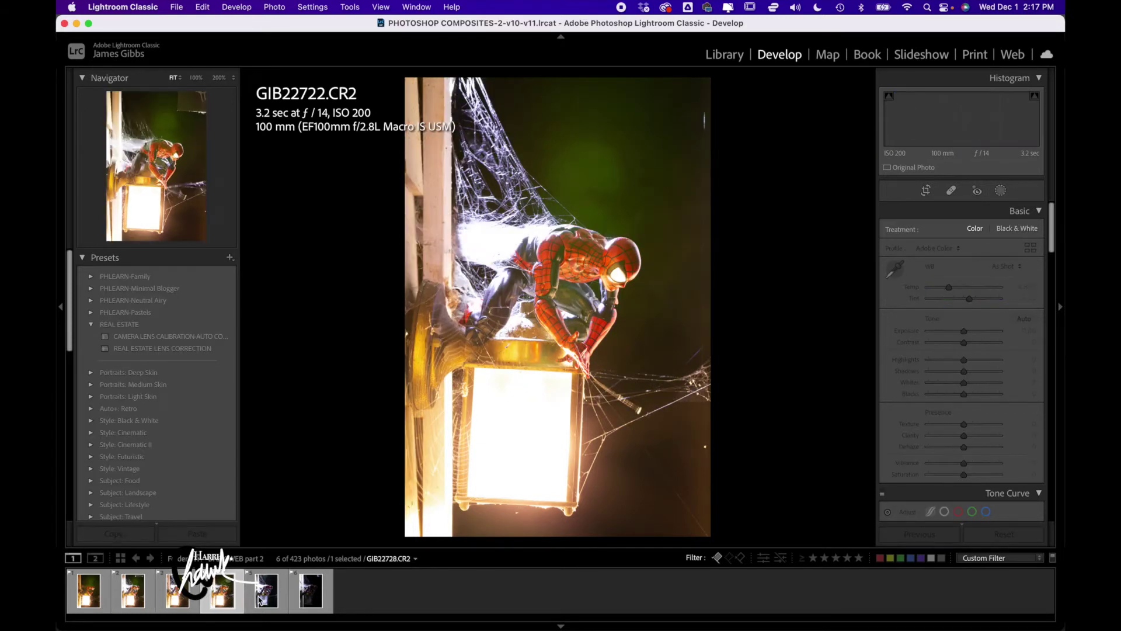
left_click(222, 600)
left_click(263, 599)
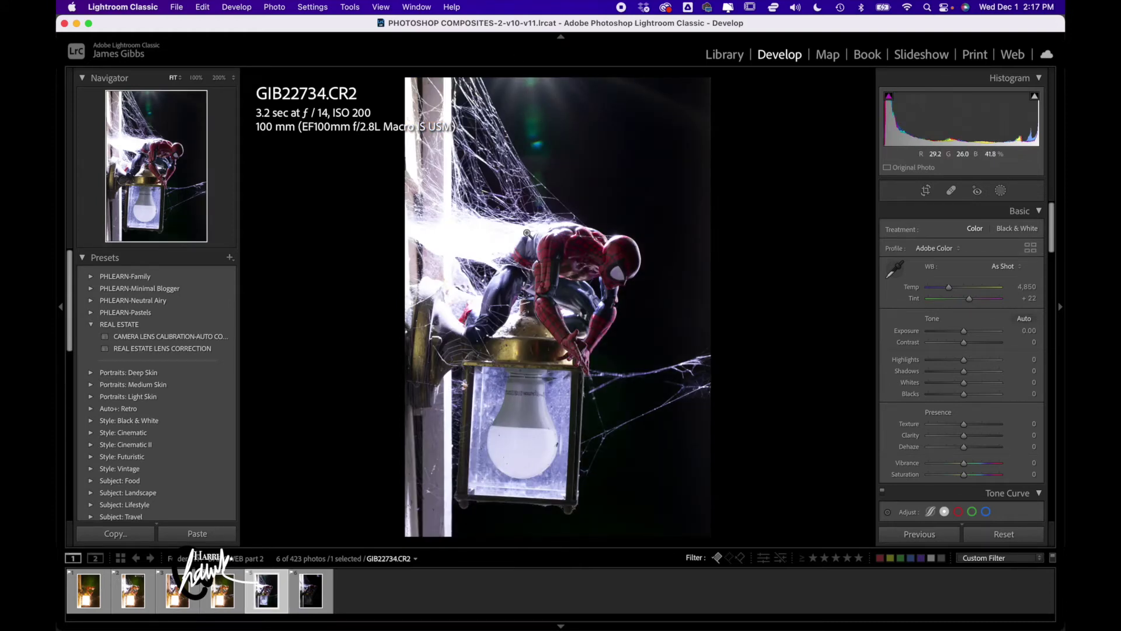
left_click(310, 606)
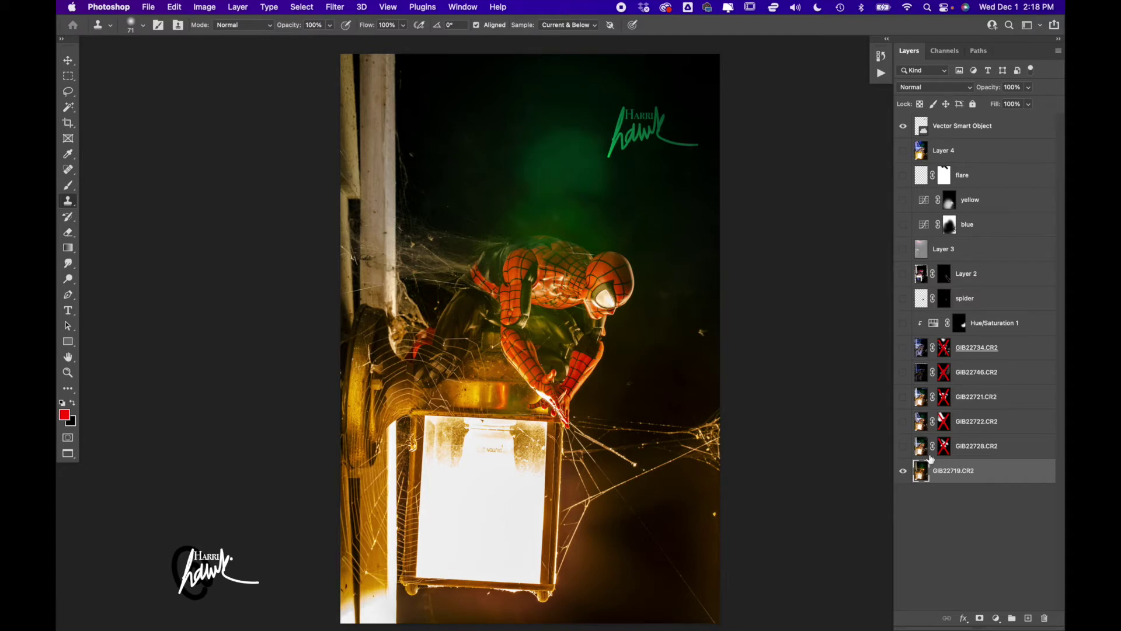
Step: Compare the GIB22728.CR2 layer on and off, re-enable its mask, and leave it showing
left_click(903, 447)
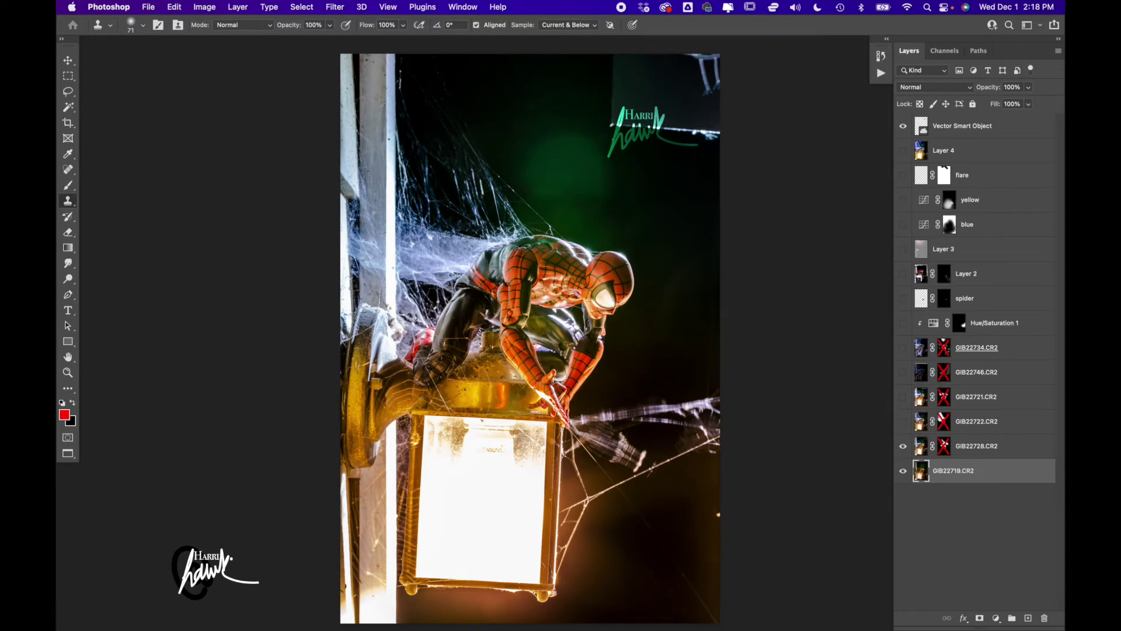
left_click(903, 446)
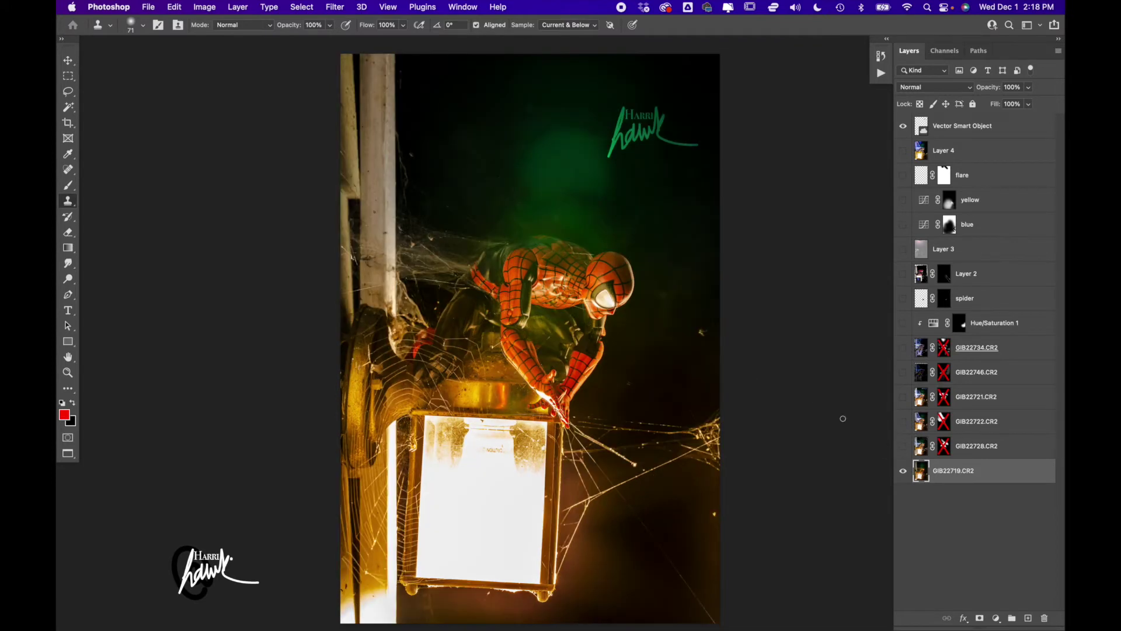
left_click(903, 447)
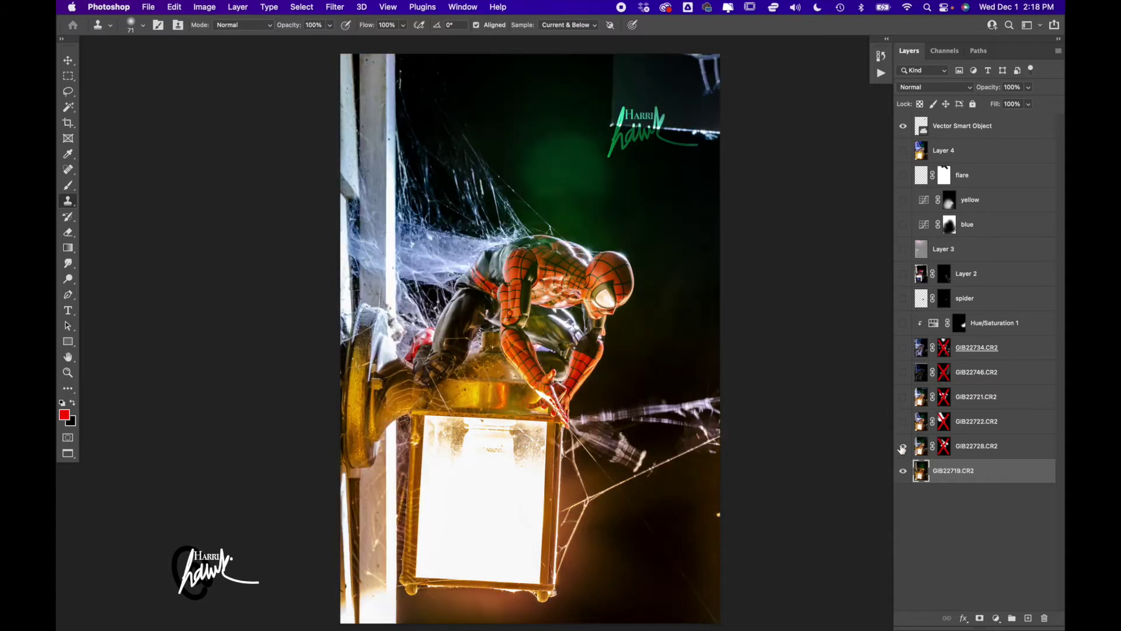
left_click(944, 446, "shift")
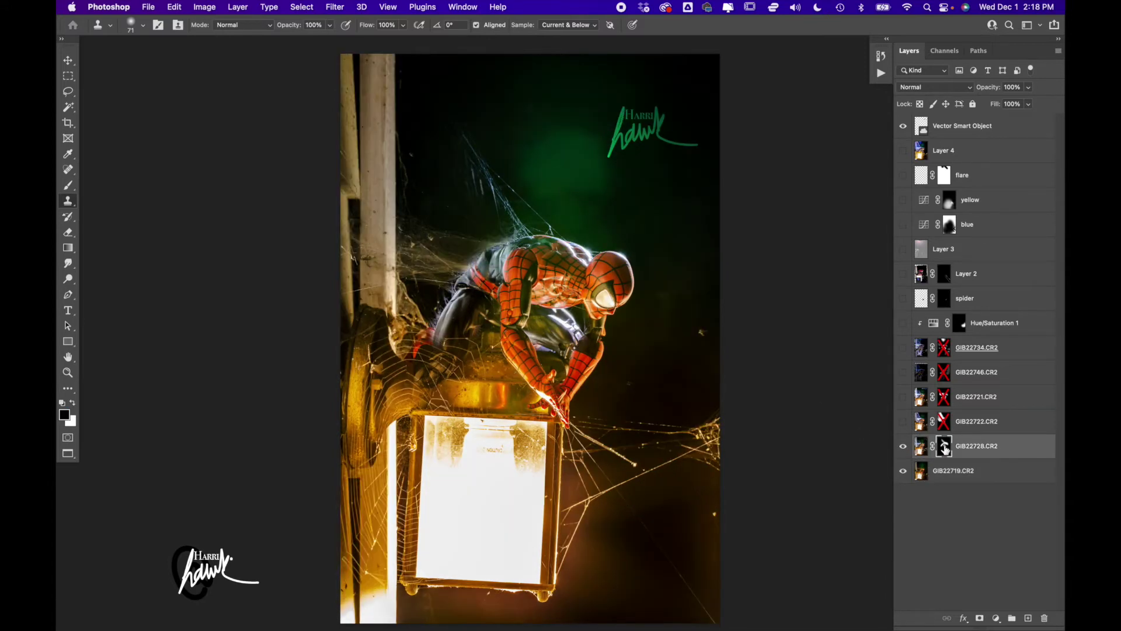
left_click(903, 447)
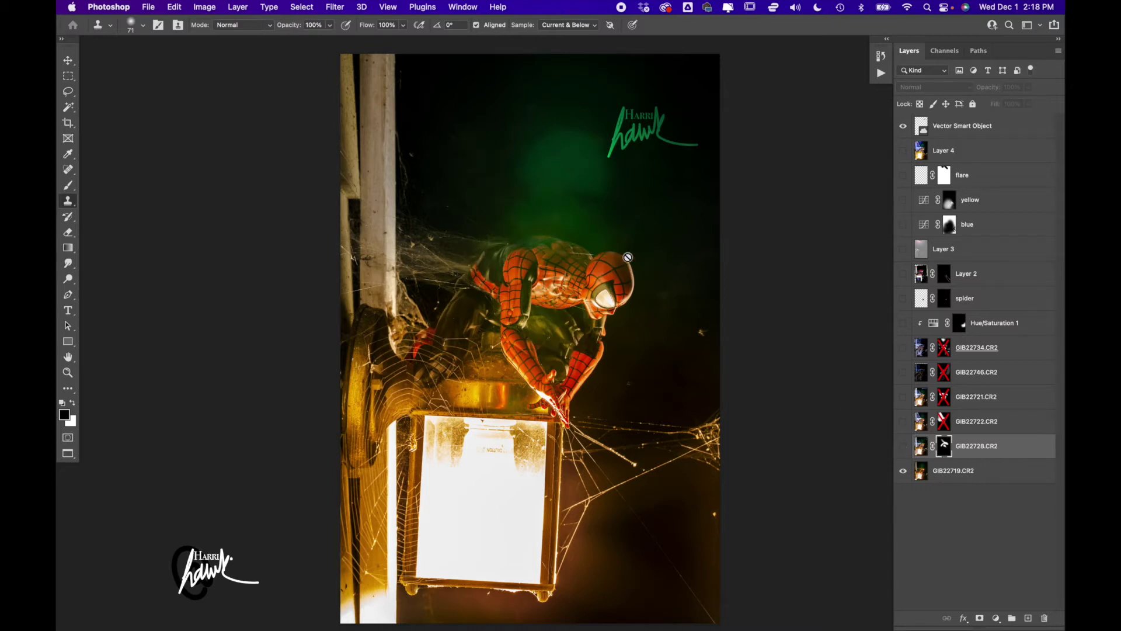
left_click(903, 448)
left_click(904, 448)
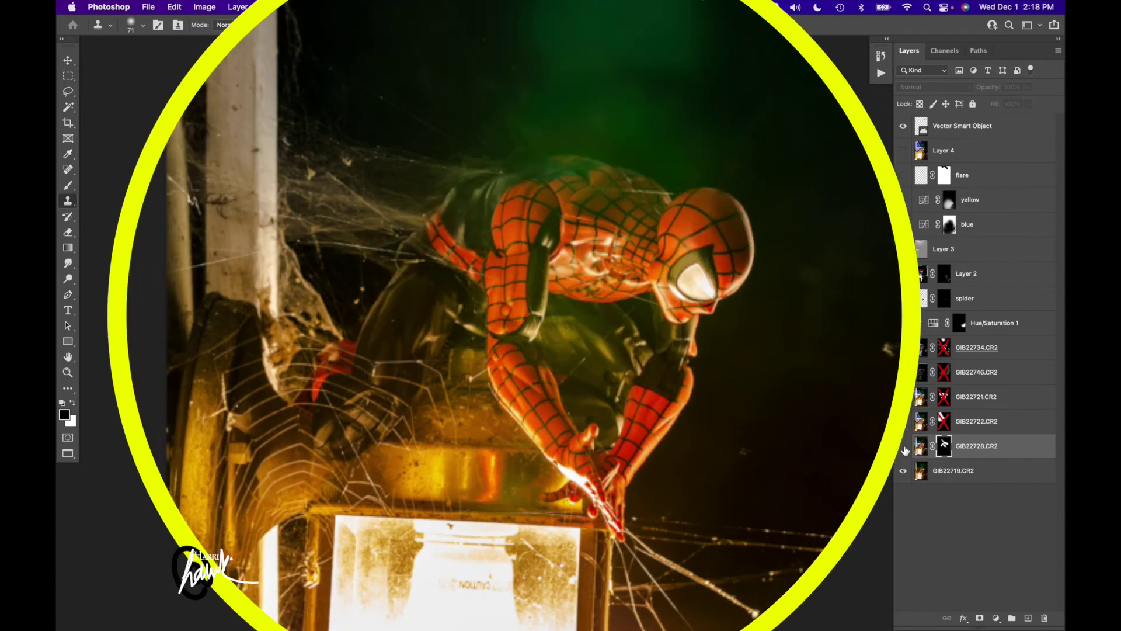
left_click(904, 448)
left_click(904, 448)
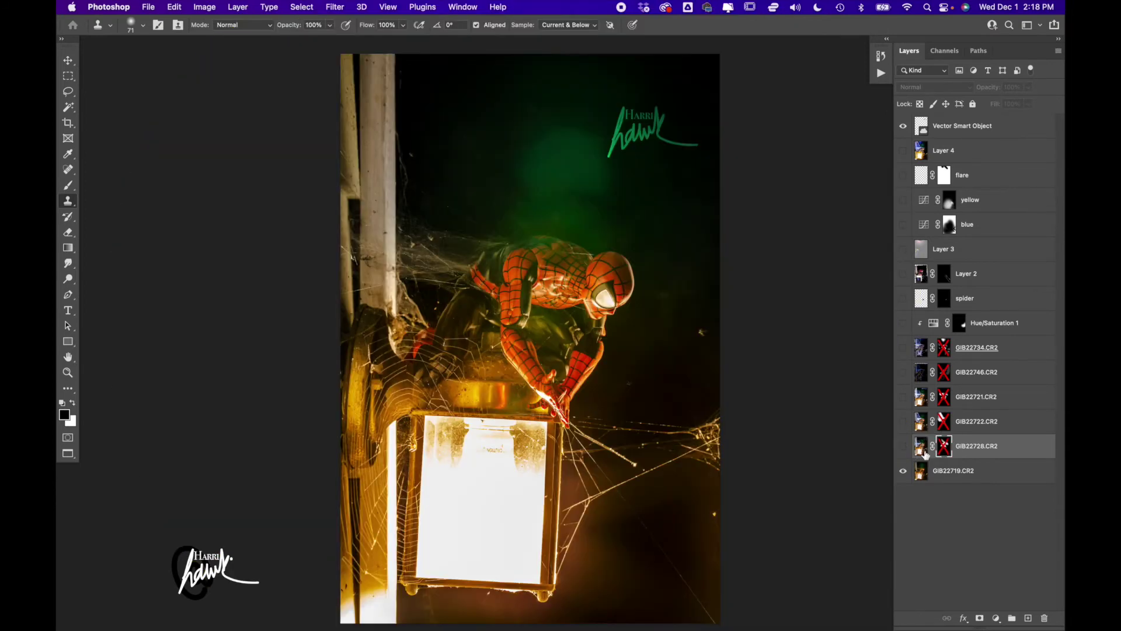
left_click(902, 448)
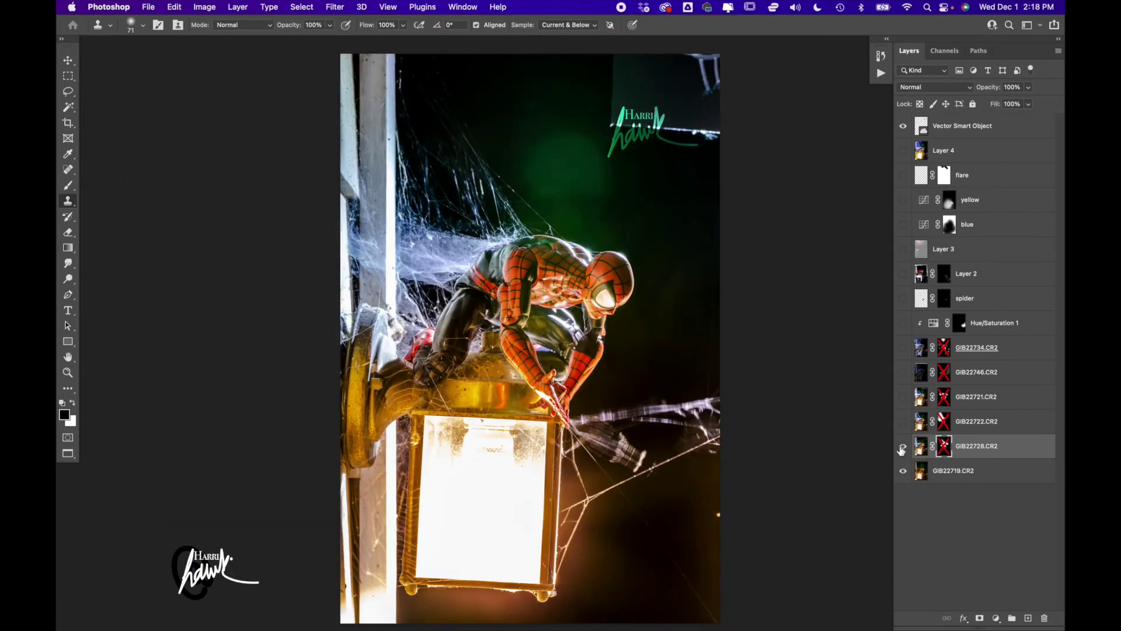
left_click(945, 451, "shift")
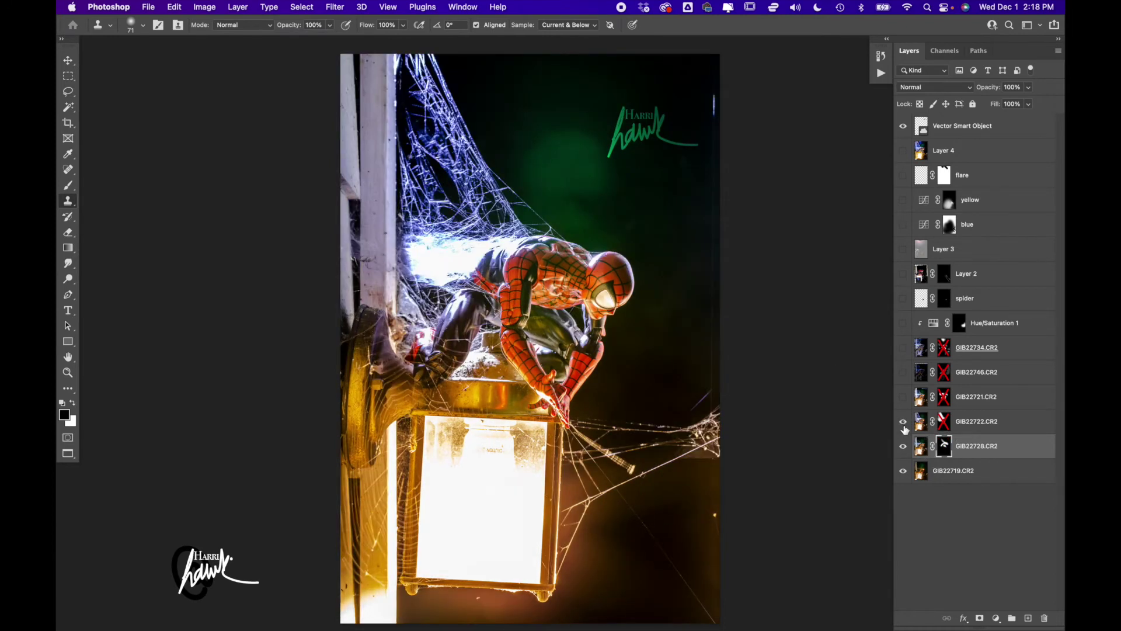
Step: Switch to the Move tool, enable the GIB22722.CR2 mask, and toggle the layer to compare
key("v")
scroll(448, 194, "up", 2, "alt")
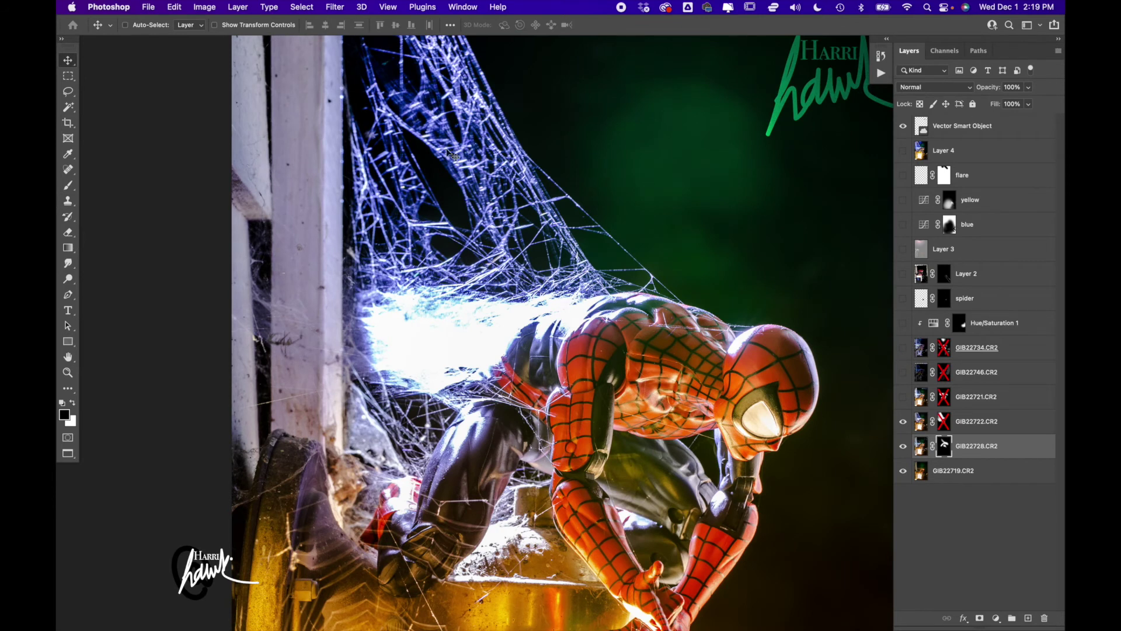
scroll(505, 178, "down", 4)
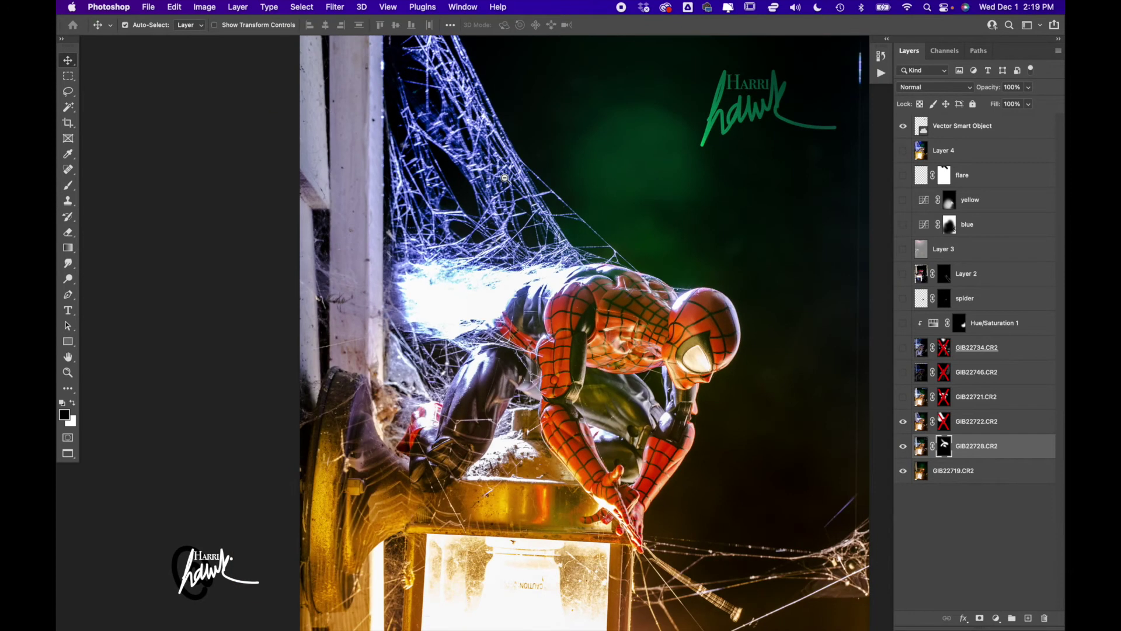
scroll(504, 178, "up", 2)
left_click(604, 151, "super")
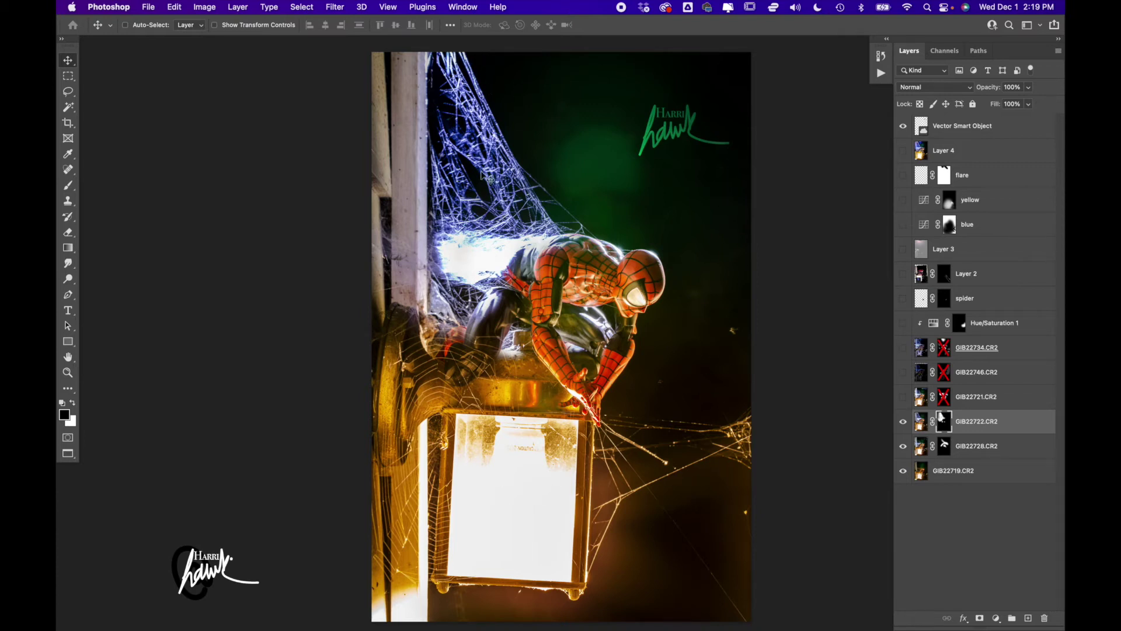
left_click(902, 423)
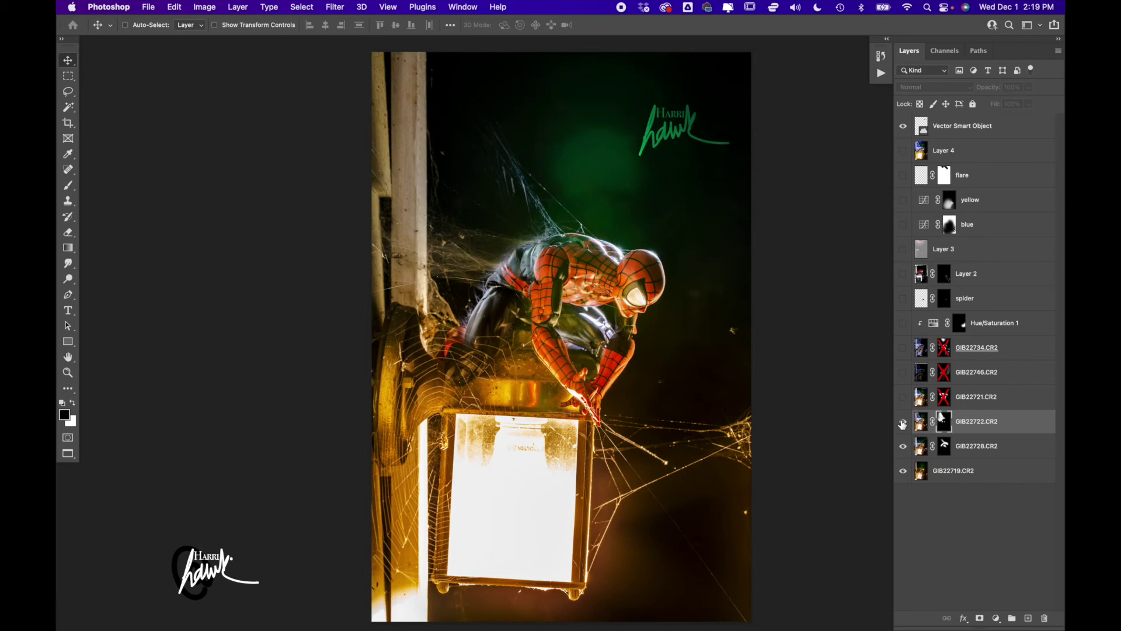
left_click(903, 422)
left_click(902, 422)
left_click(903, 422)
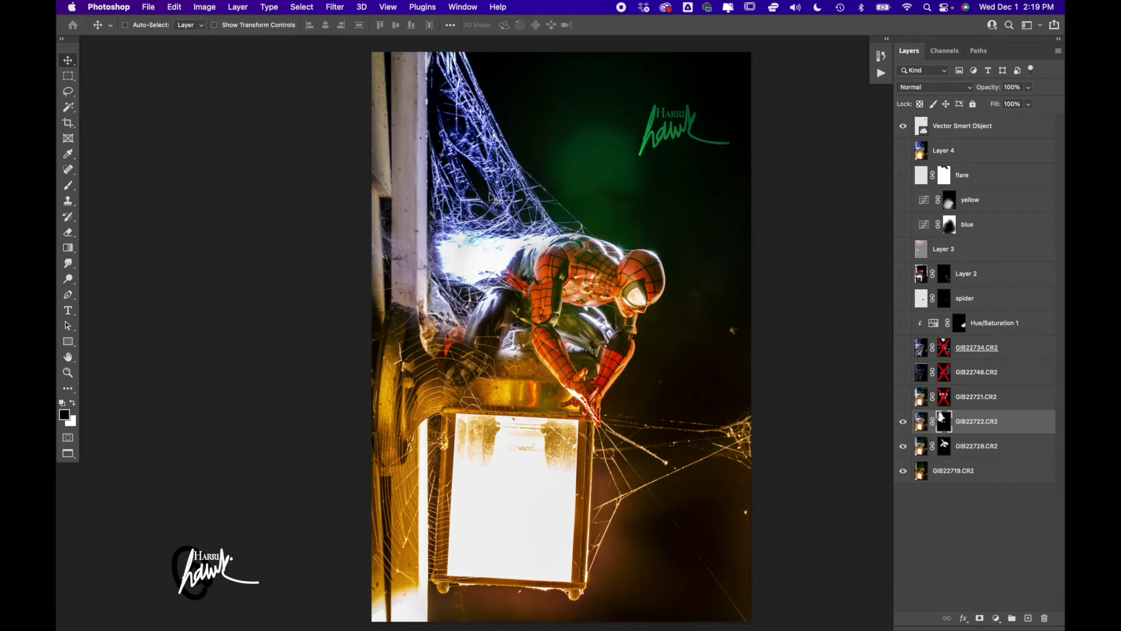
Step: Zoom in on Spider-Man's shoulder, then back out to fit the whole image
left_click(534, 243, "super")
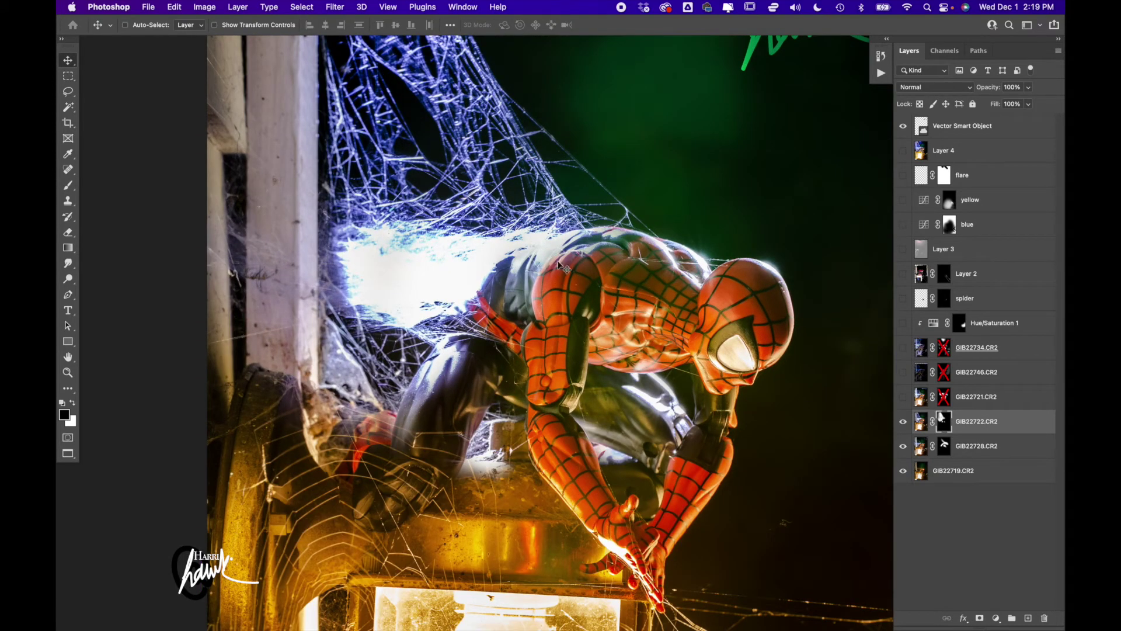
left_click(524, 248, "alt+super")
left_click(525, 247, "alt+super")
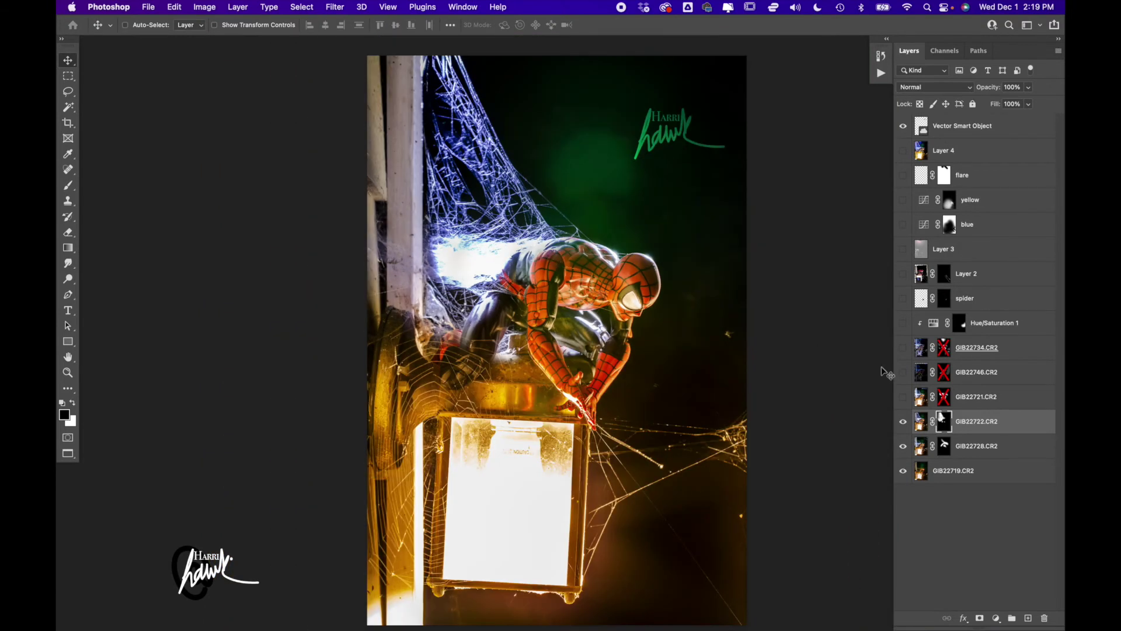
Step: Show GIB22721.CR2, enable its mask, and toggle it to compare the webbing behind the figure
left_click(902, 397)
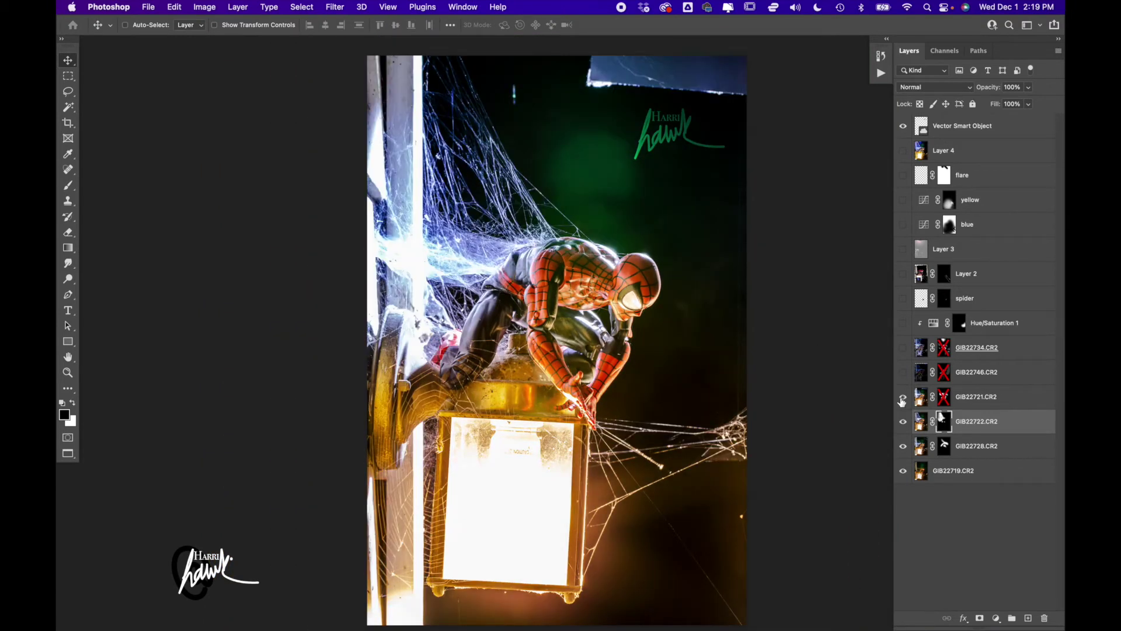
left_click(902, 397)
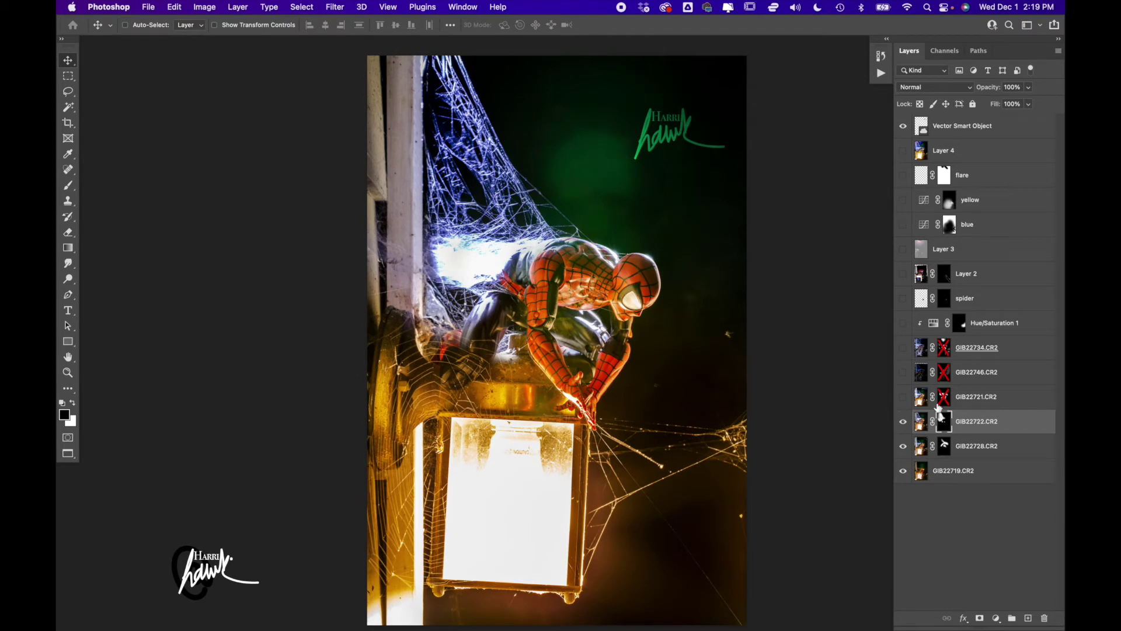
left_click(904, 398)
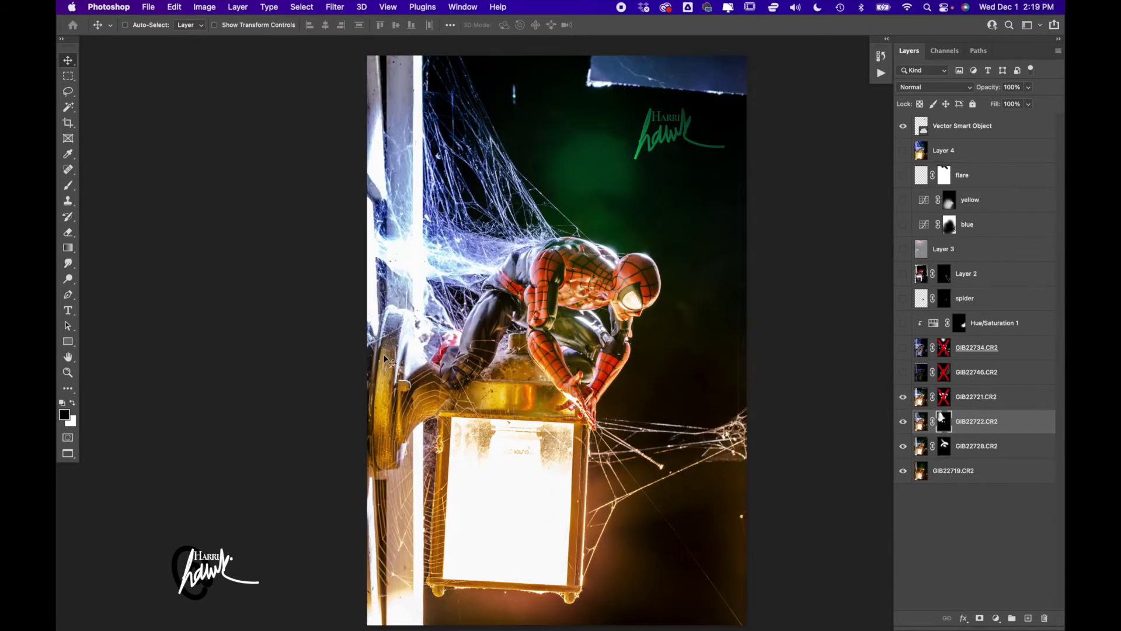
left_click(945, 421, "shift")
left_click(944, 399, "shift")
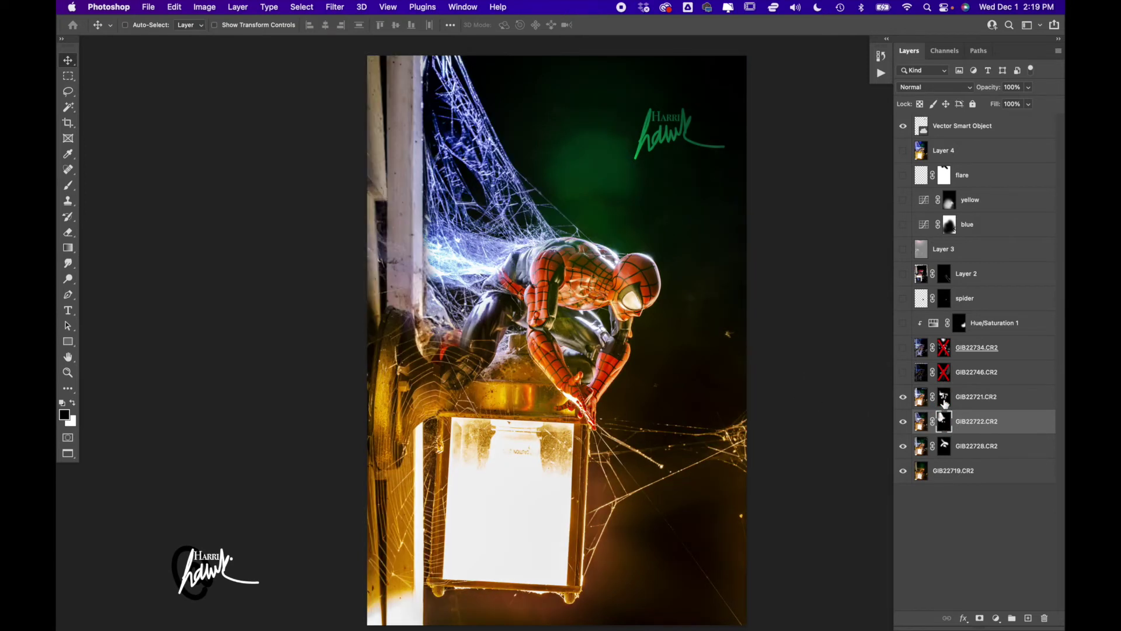
left_click(903, 399)
left_click(903, 398)
left_click(903, 398)
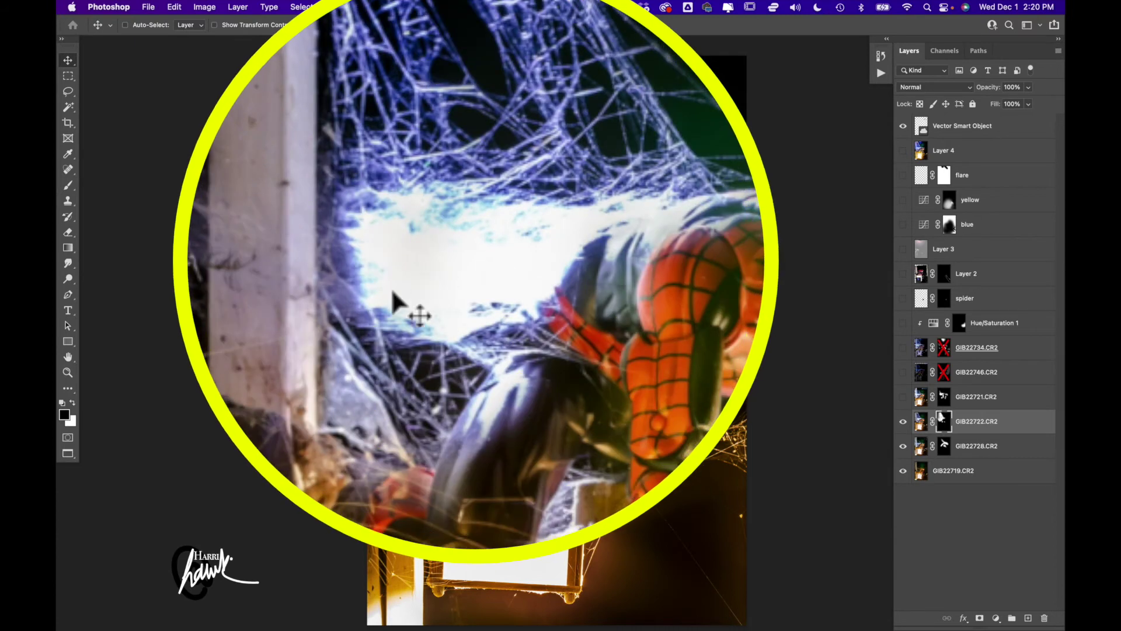
left_click(903, 398)
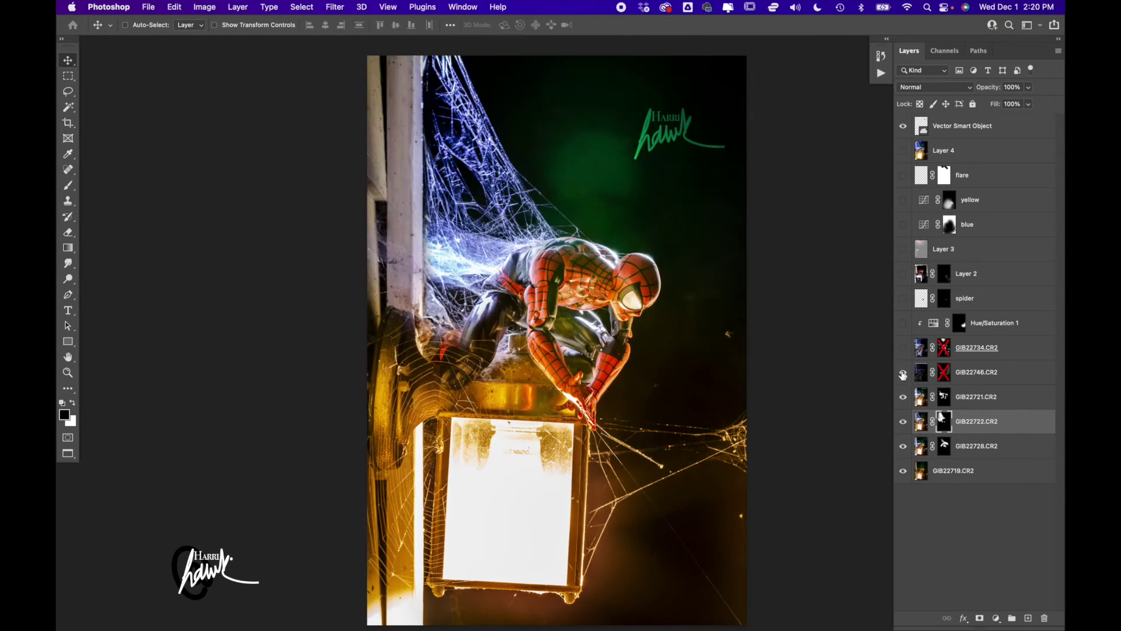
Step: Show the GIB22746.CR2 layer and enable its mask
left_click(903, 372)
left_click(903, 373)
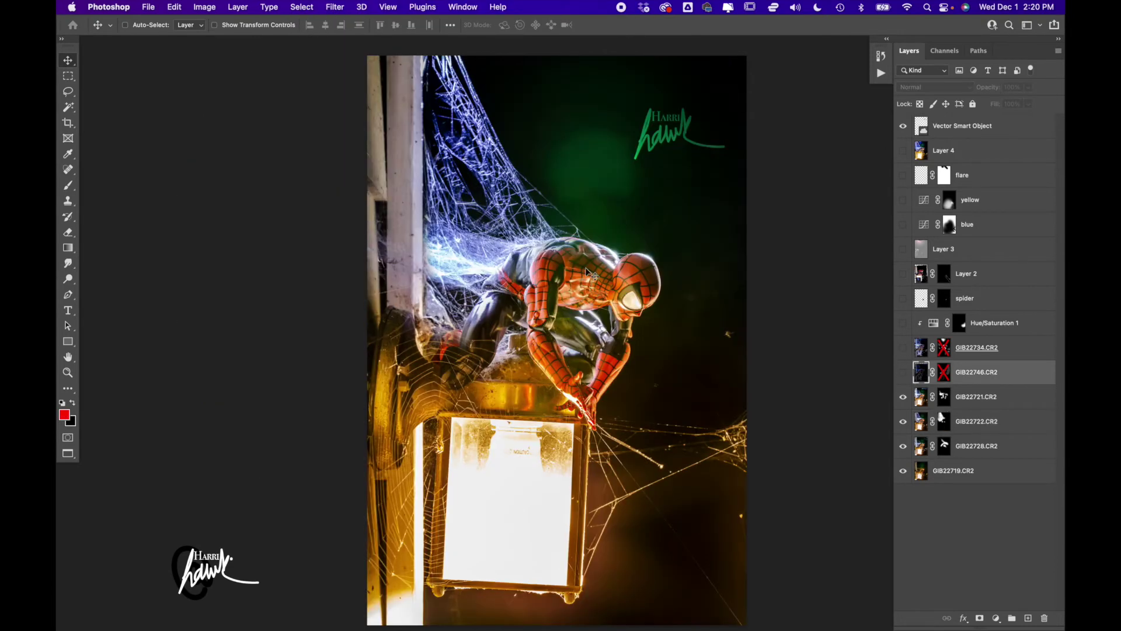
left_click(902, 373)
left_click(943, 379, "shift")
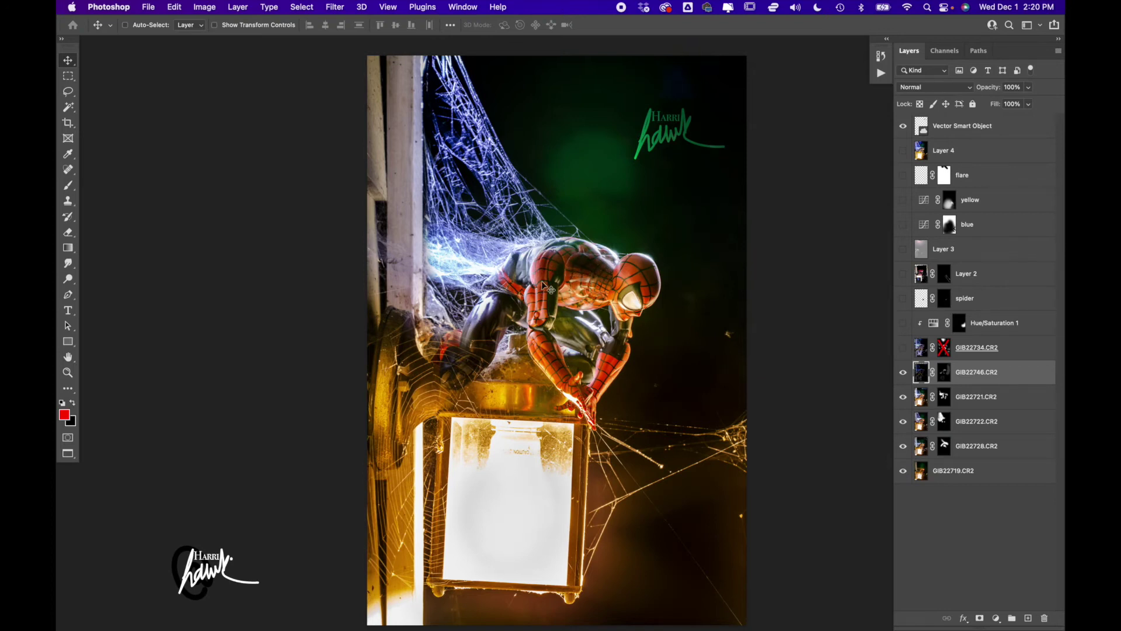
Step: Compare GIB22746.CR2 on and off, then show and select the GIB22734.CR2 layer
left_click(903, 373)
left_click(904, 373)
left_click(903, 372)
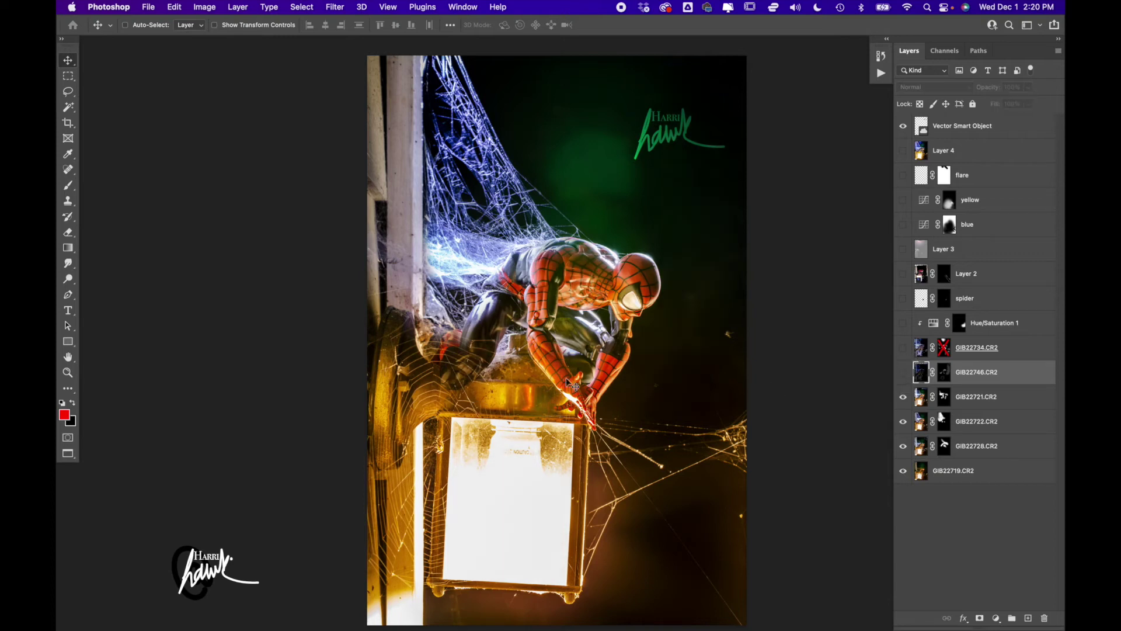
left_click(904, 373)
left_click(904, 347)
left_click(977, 347)
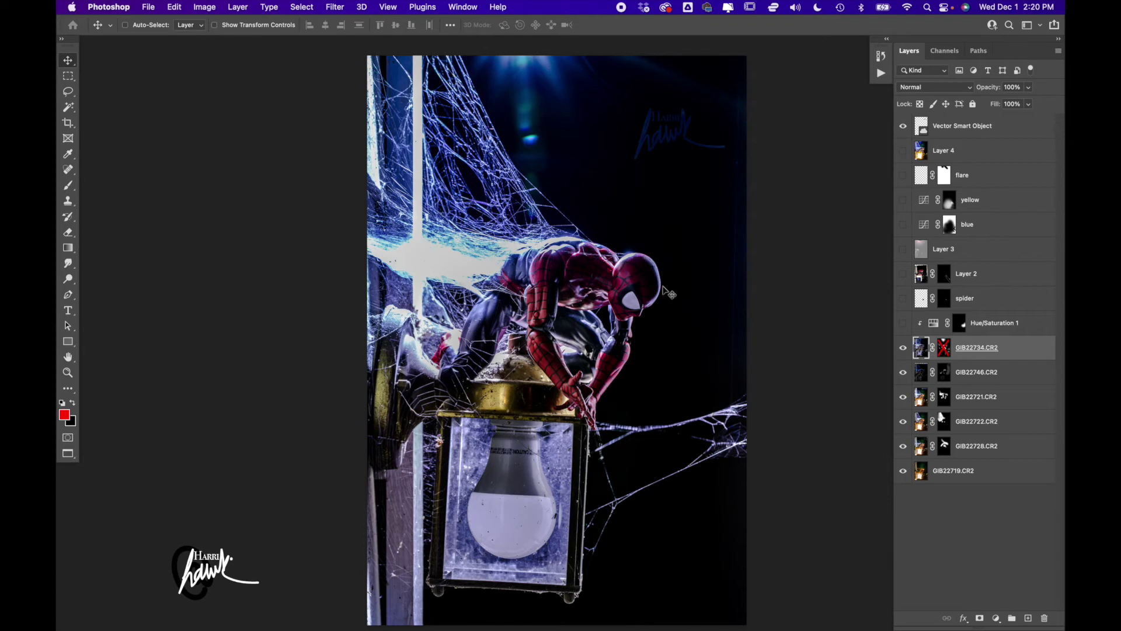
Step: Enable GIB22734.CR2's mask and toggle the layer to compare the blue highlights on the figure
left_click(945, 351, "shift")
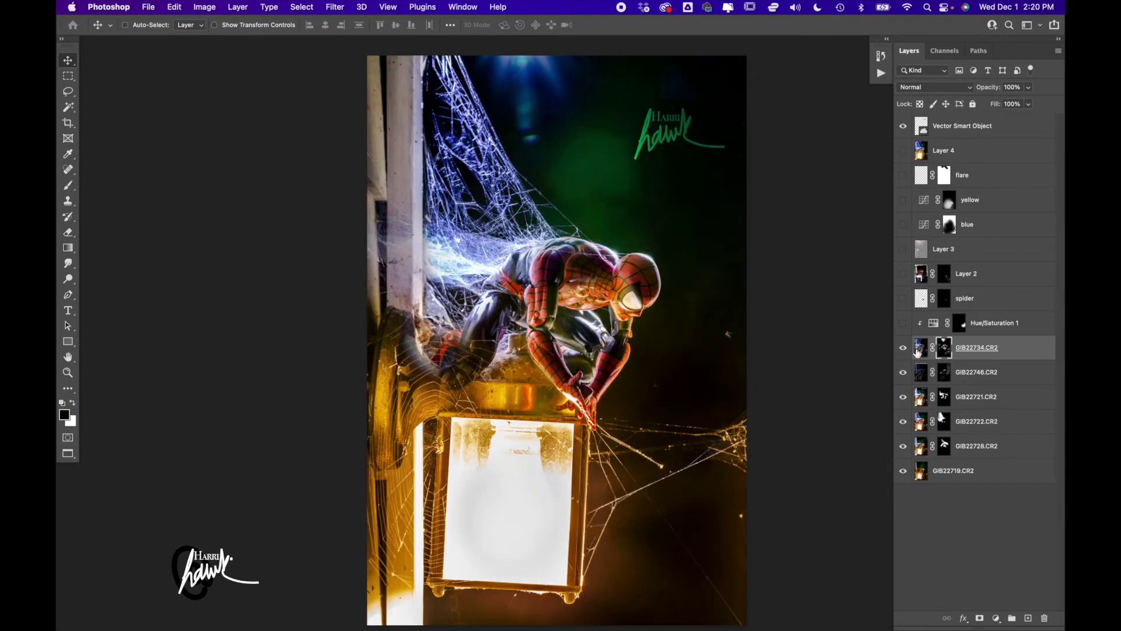
left_click(903, 350)
left_click(903, 350)
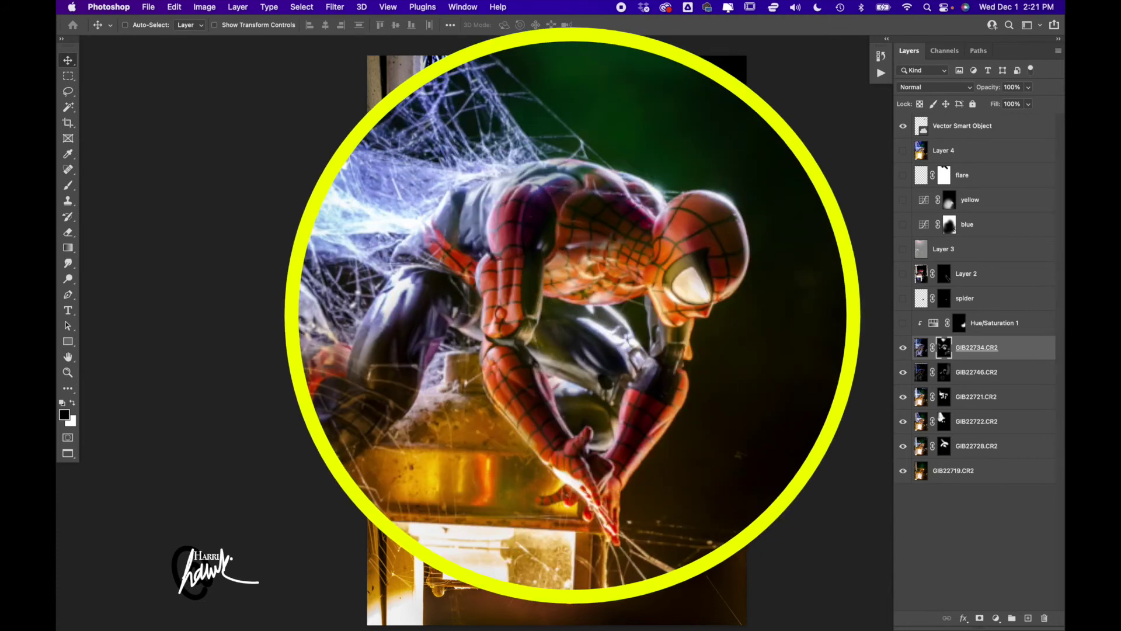
left_click(903, 350)
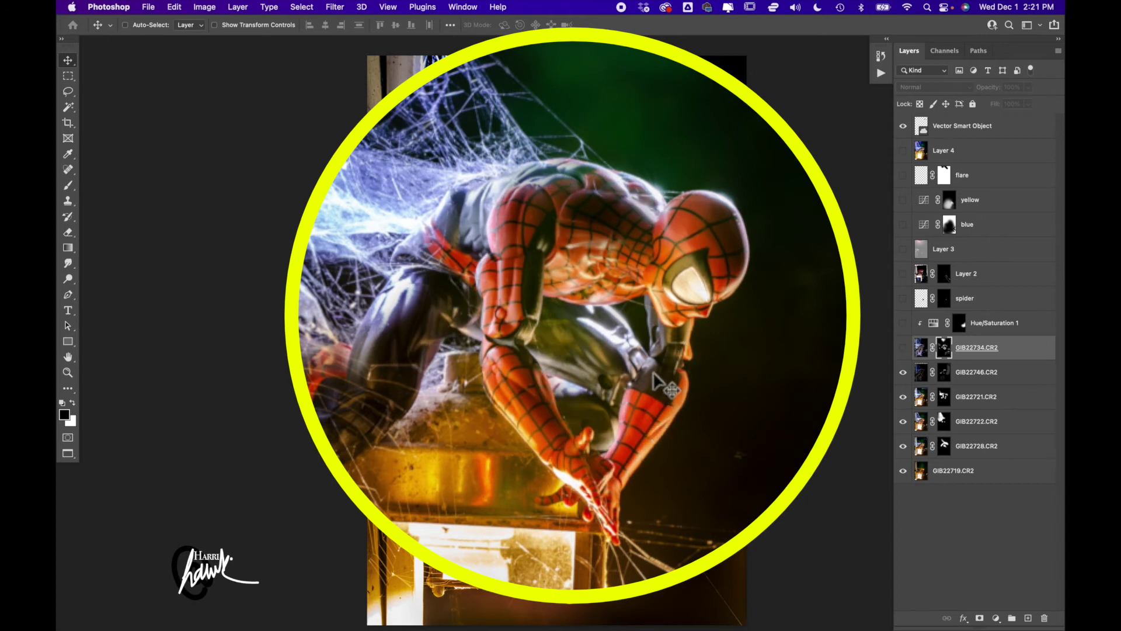
left_click(904, 349)
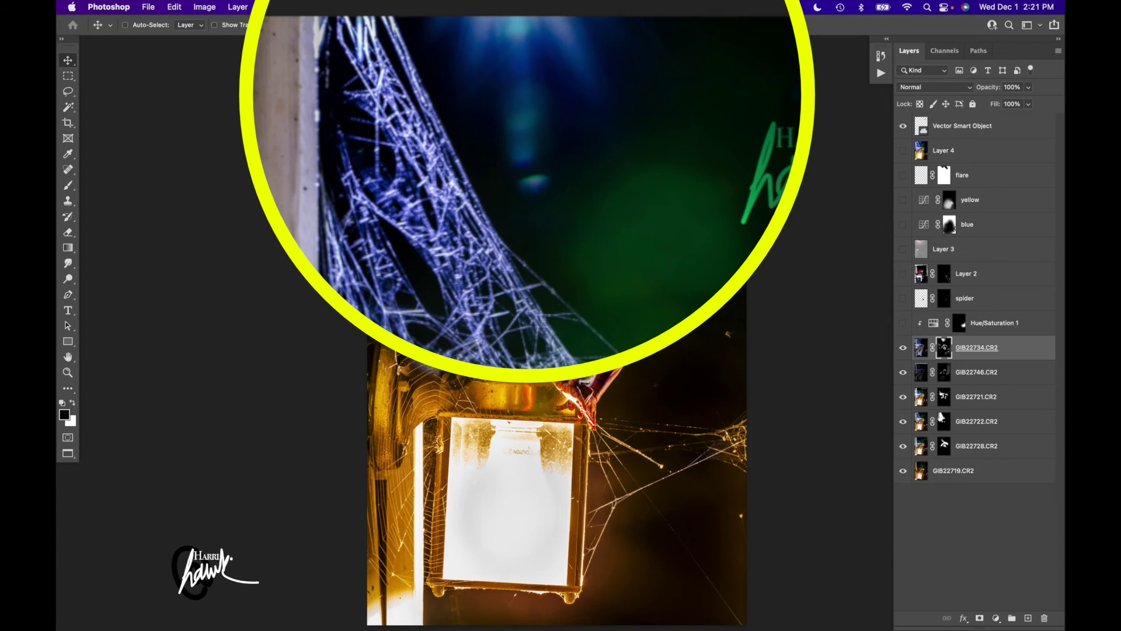
Step: Turn on Hue/Saturation 1 and inspect Spider-Man's arm and spider close up, then fit the image
left_click(904, 323)
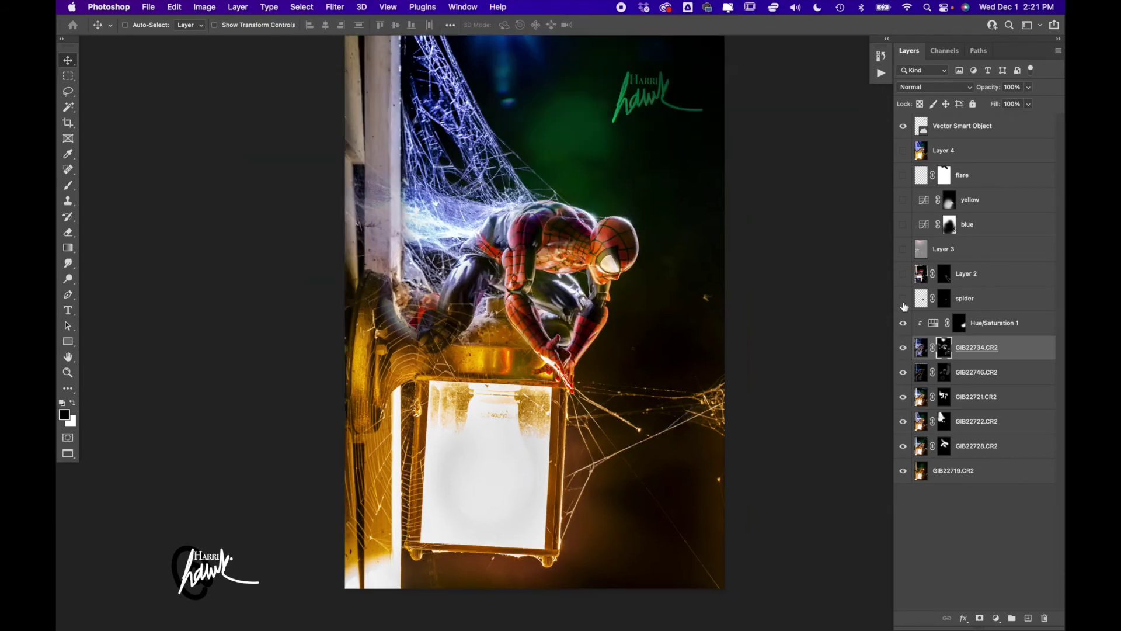
left_click(903, 298)
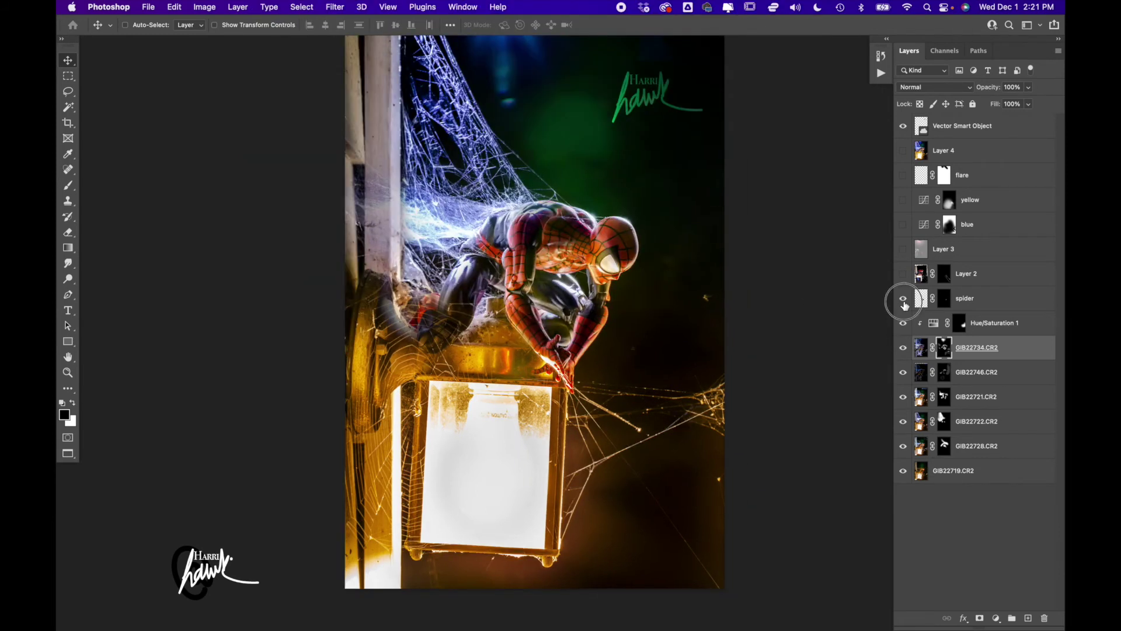
left_click(606, 338, "super")
left_click(658, 369, "super")
key("h")
left_click_drag(658, 369, 678, 394)
left_click(600, 360, "super")
left_click_drag(600, 360, 514, 307)
key("super+0")
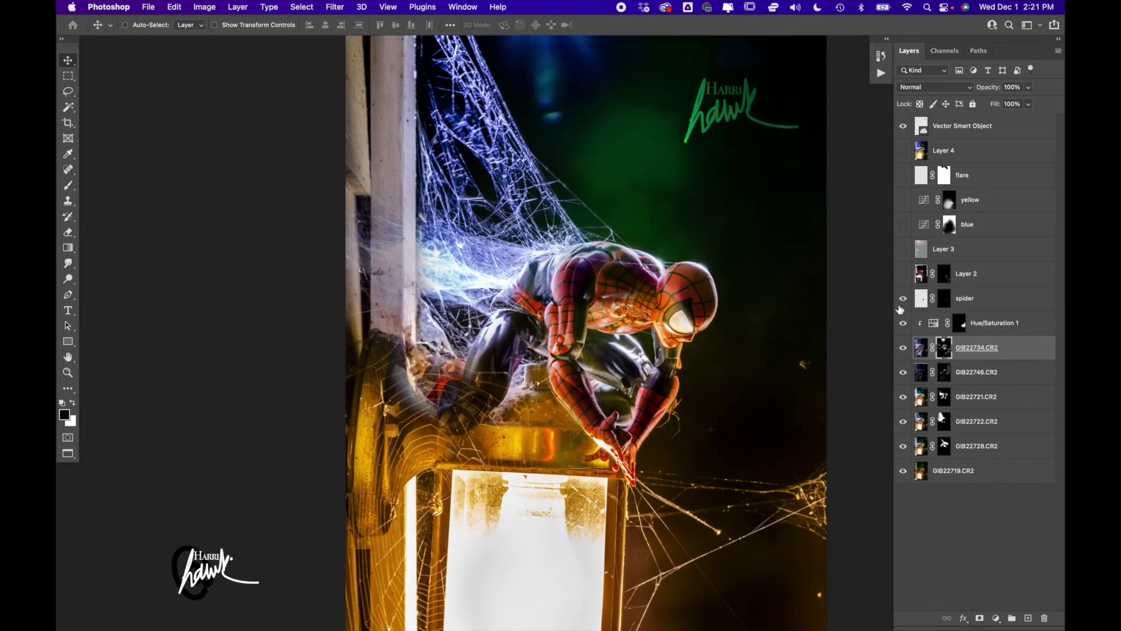
Step: Show the spider layer and Layer 2, checking Layer 2 unmasked before restoring its mask
left_click(902, 299)
left_click(902, 274)
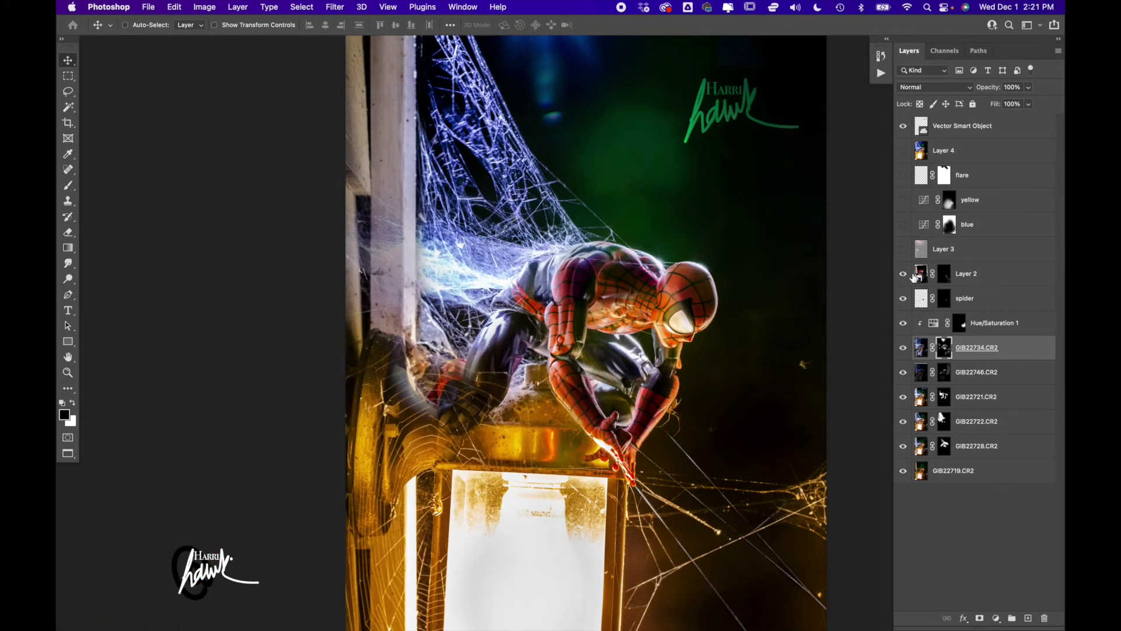
left_click(945, 273, "shift")
scroll(552, 257, "down", 5)
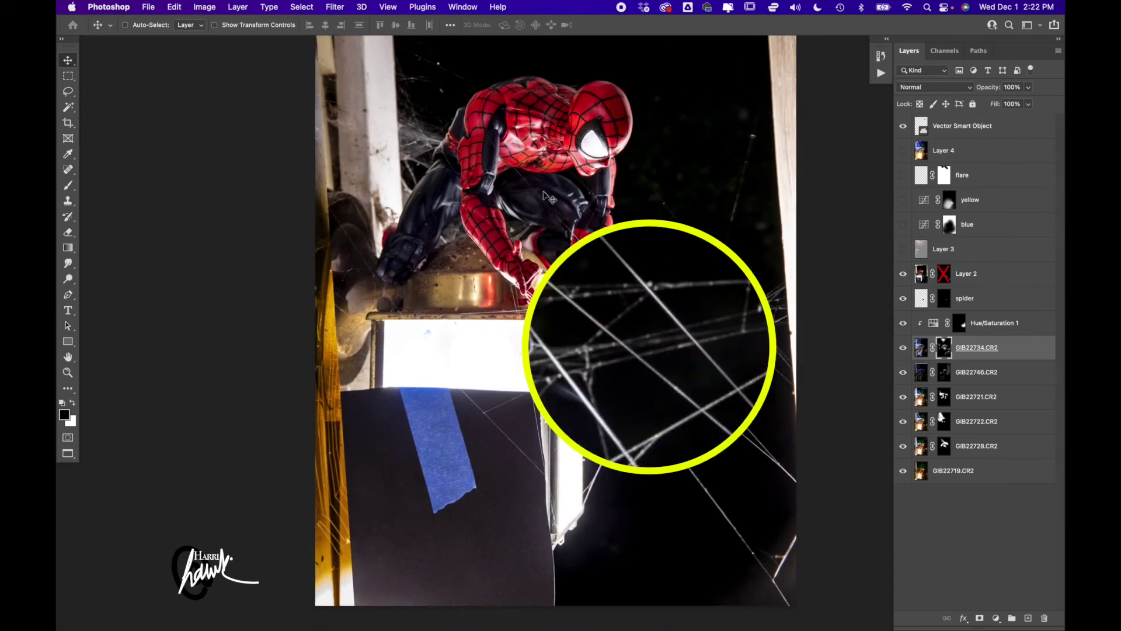
left_click(944, 274, "shift")
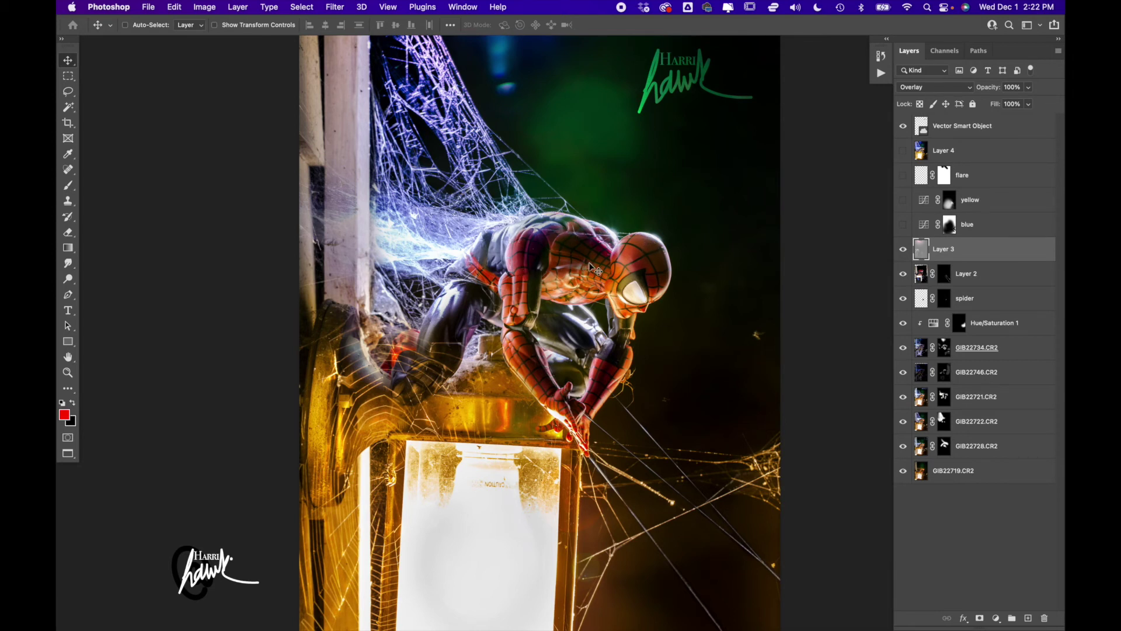
Step: Toggle Layer 3's light streaks to compare, then turn on the blue glow layer
left_click(903, 251)
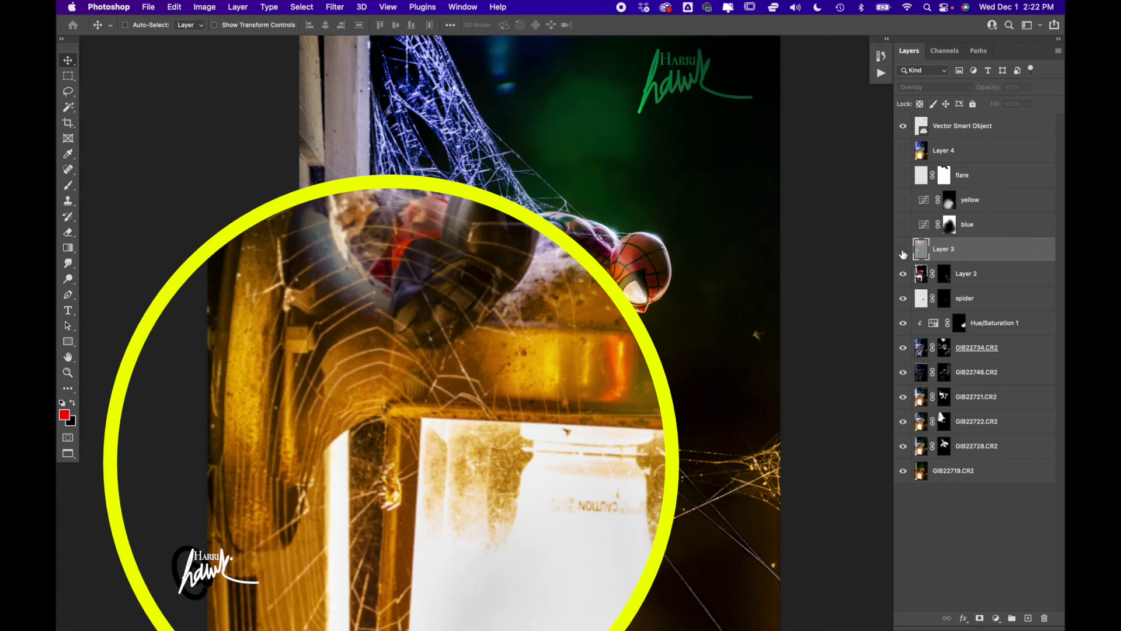
left_click(903, 251)
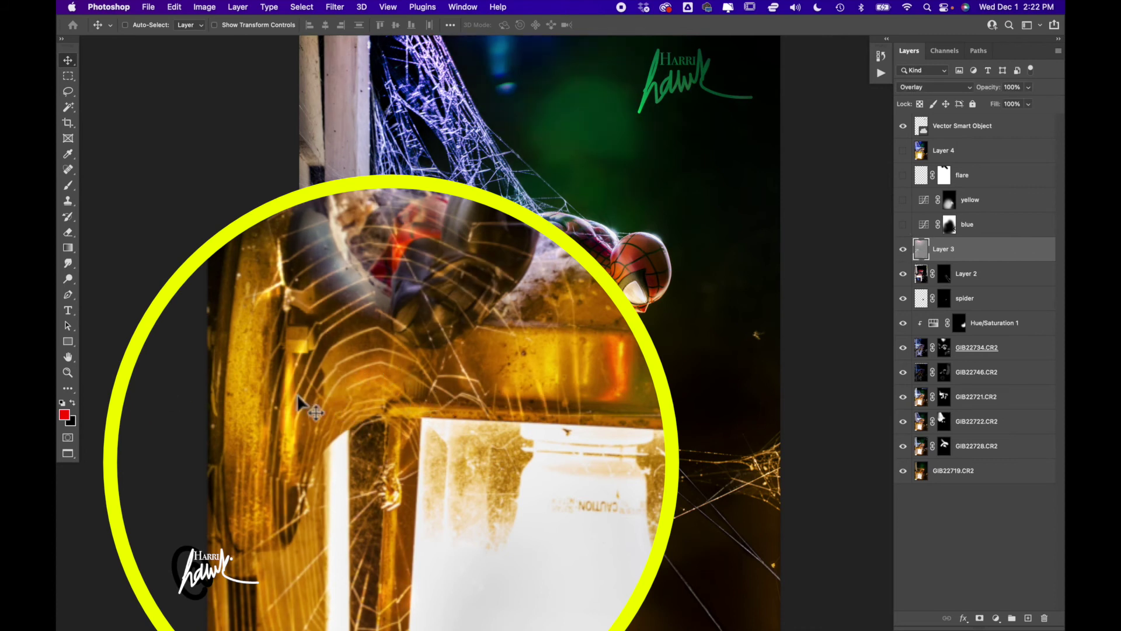
left_click(903, 250)
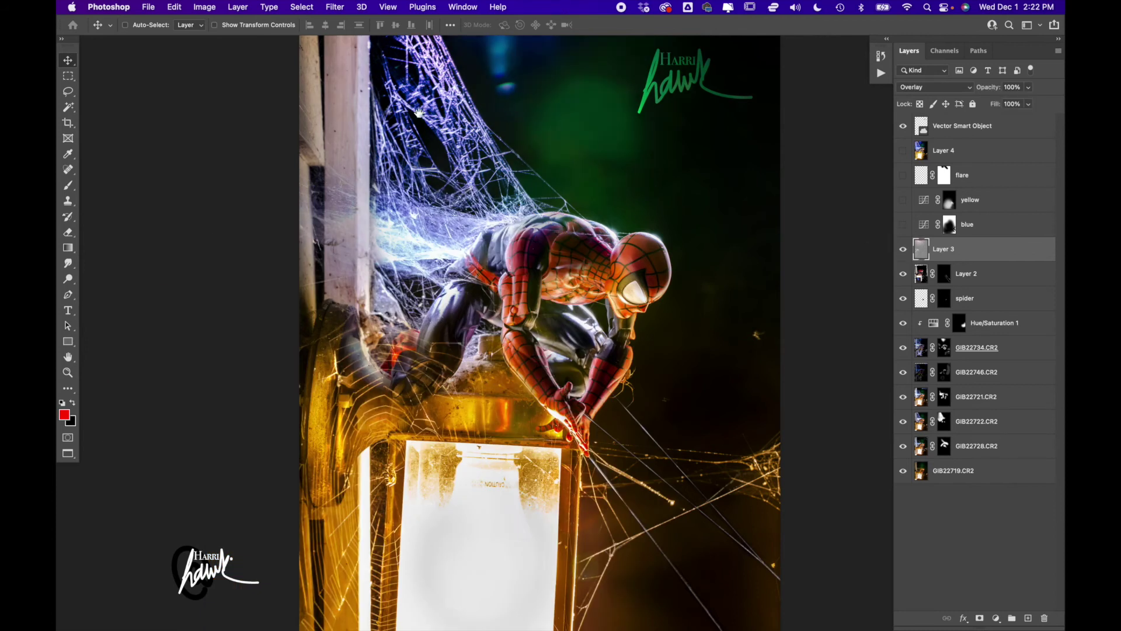
mouse_move(429, 153)
left_mouse_down()
mouse_move(441, 299)
mouse_move(380, 322)
mouse_move(425, 132)
left_mouse_up()
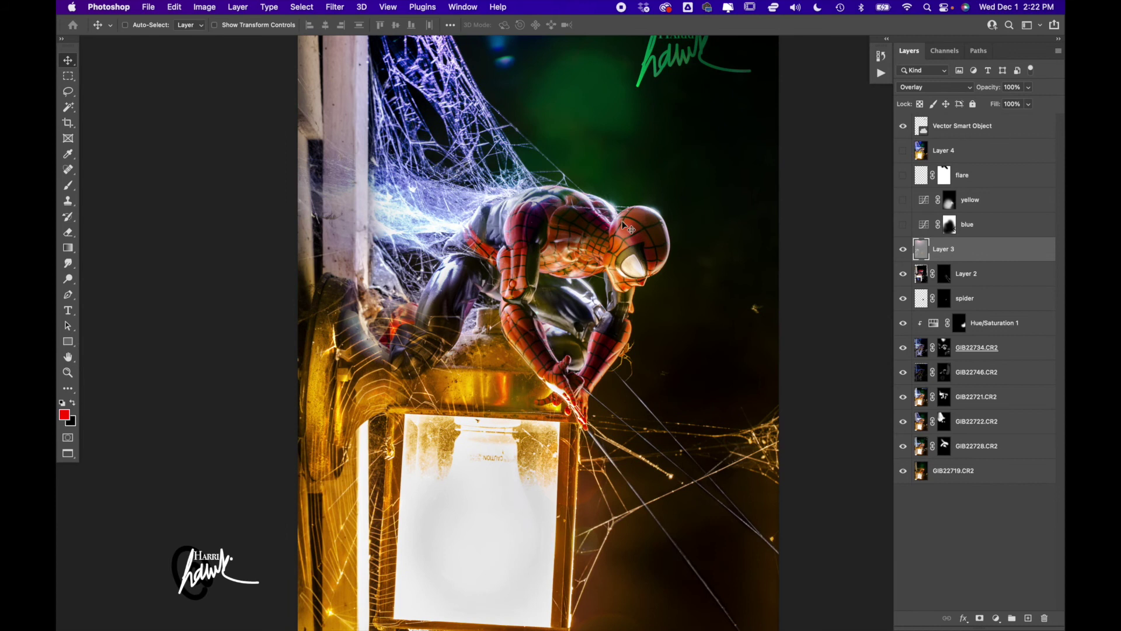
left_click(903, 224)
scroll(559, 255, "down", 2)
left_click_drag(560, 255, 560, 269)
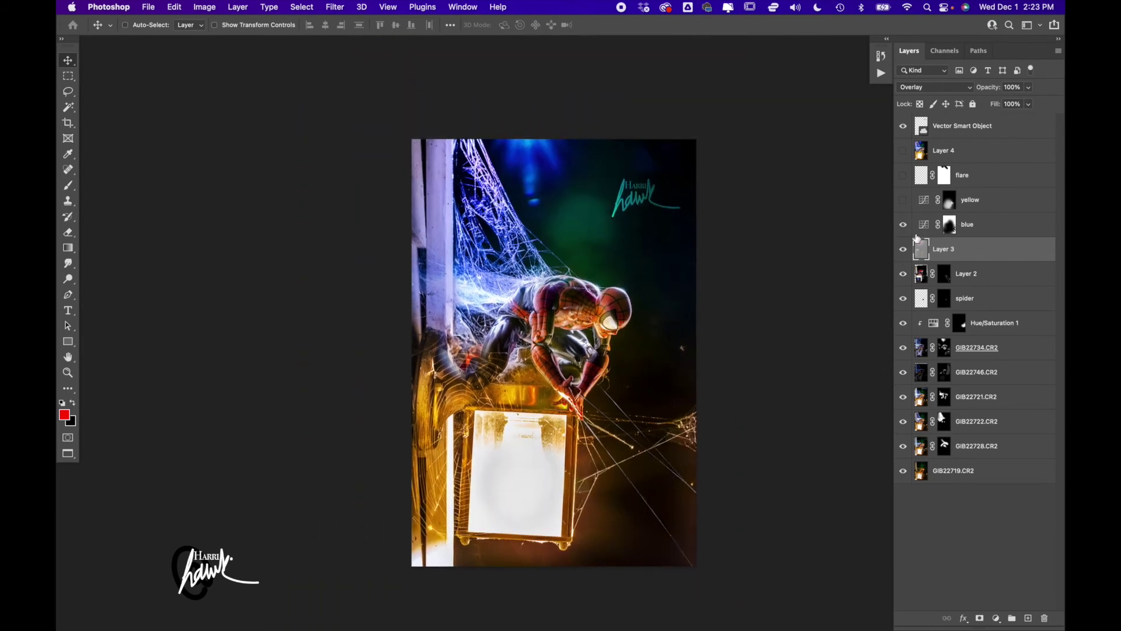
left_click(927, 229)
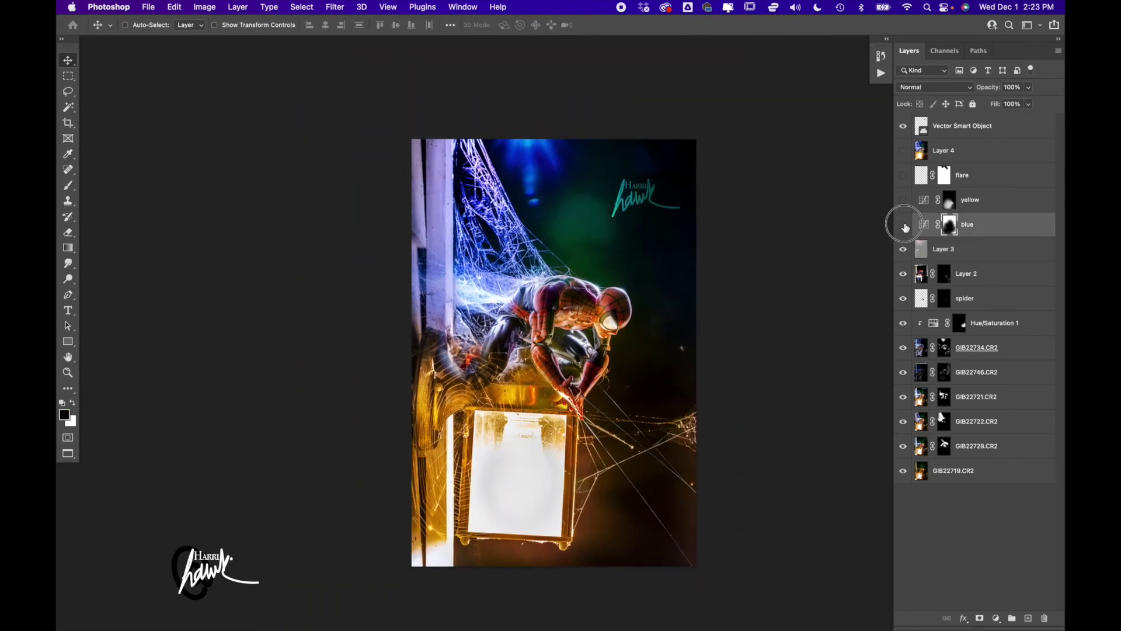
left_click(903, 224)
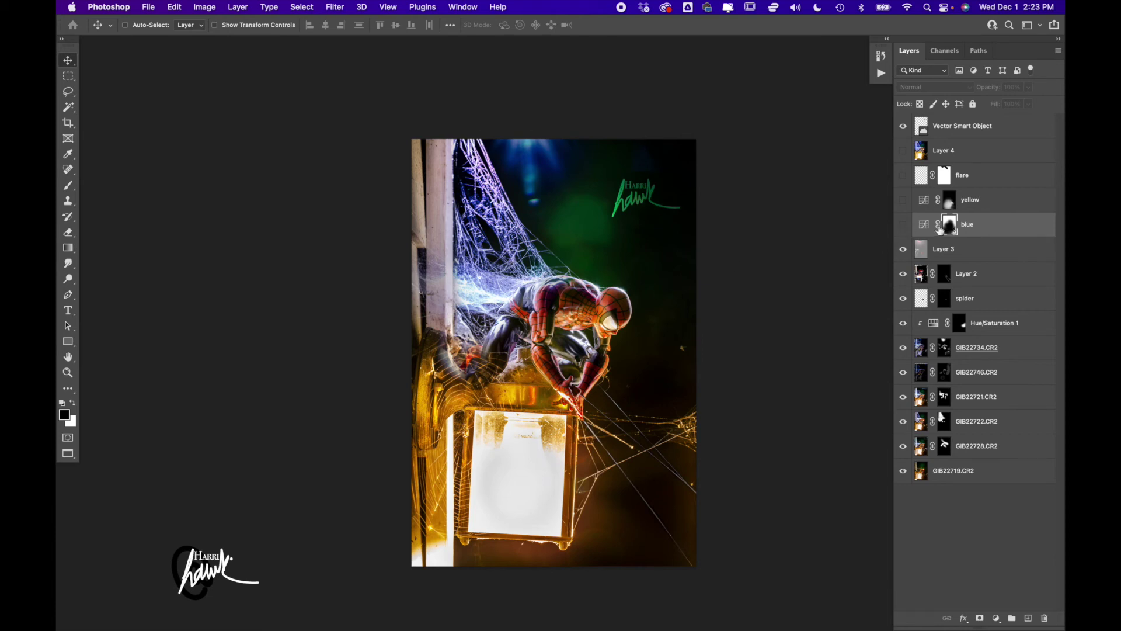
left_click(903, 226)
Step: Zoom in on the image and turn on the yellow glow layer
left_click(532, 212)
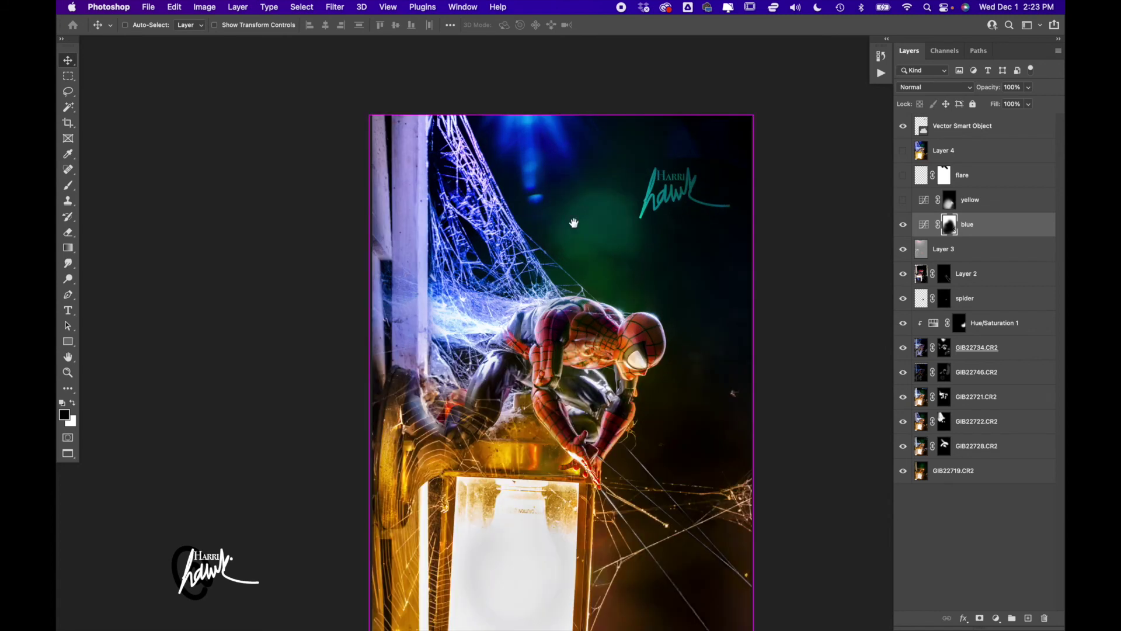
left_click(903, 199)
scroll(590, 301, "down", 3)
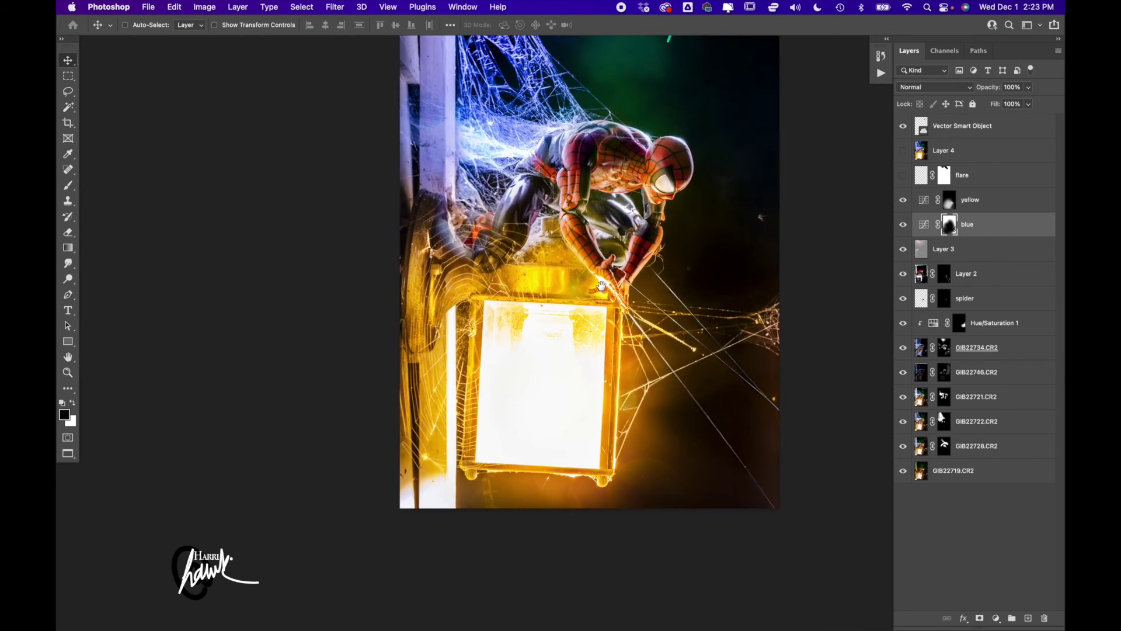
left_click(591, 301, "alt+super")
scroll(605, 326, "up", 2)
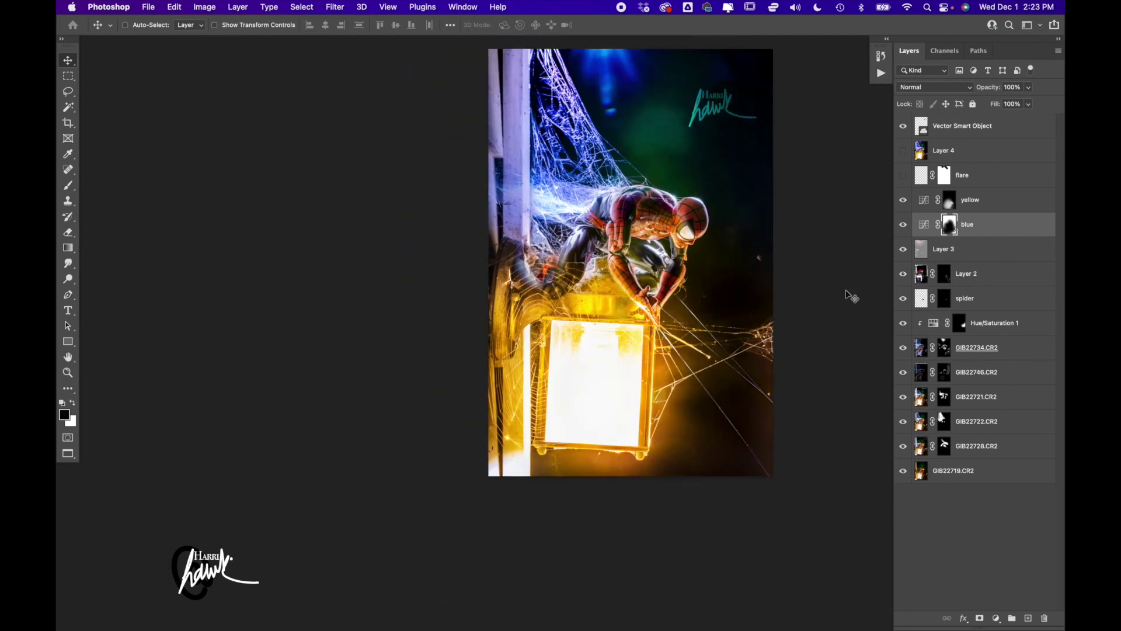
Step: Preview the yellow layer unmasked, restore its mask, and turn on the flare layer
left_click(950, 201, "shift")
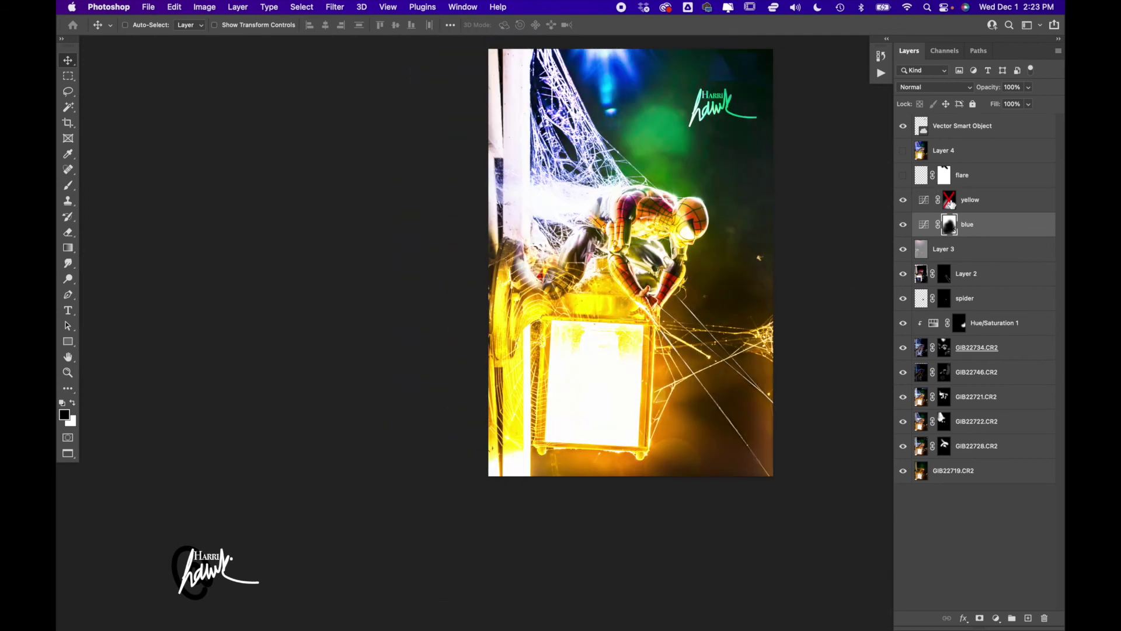
left_click(904, 200)
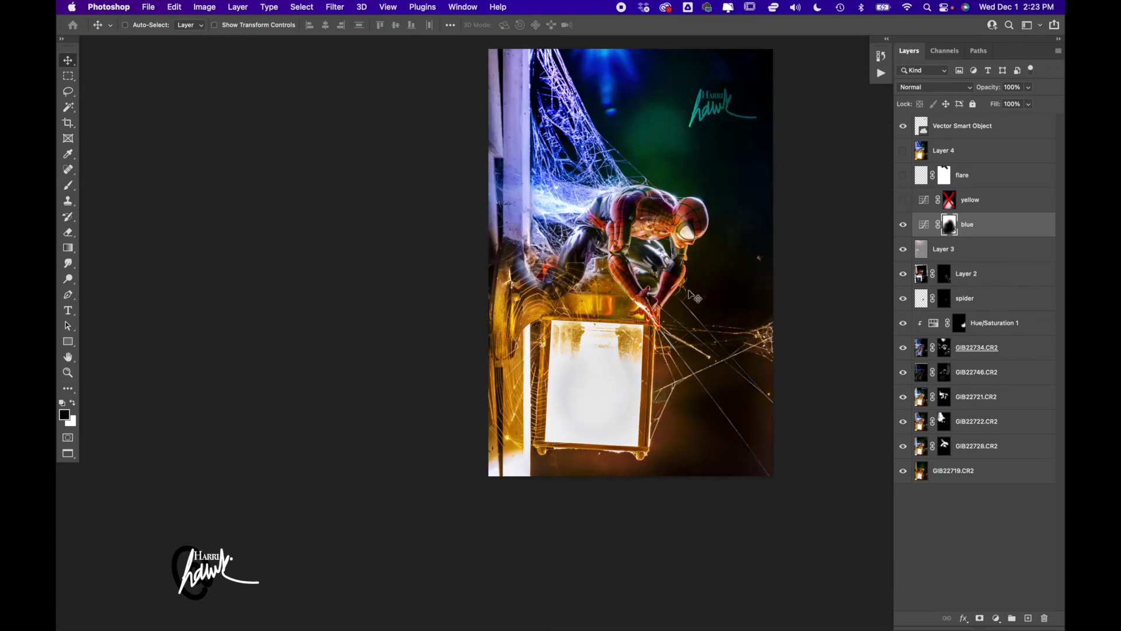
left_click(903, 200)
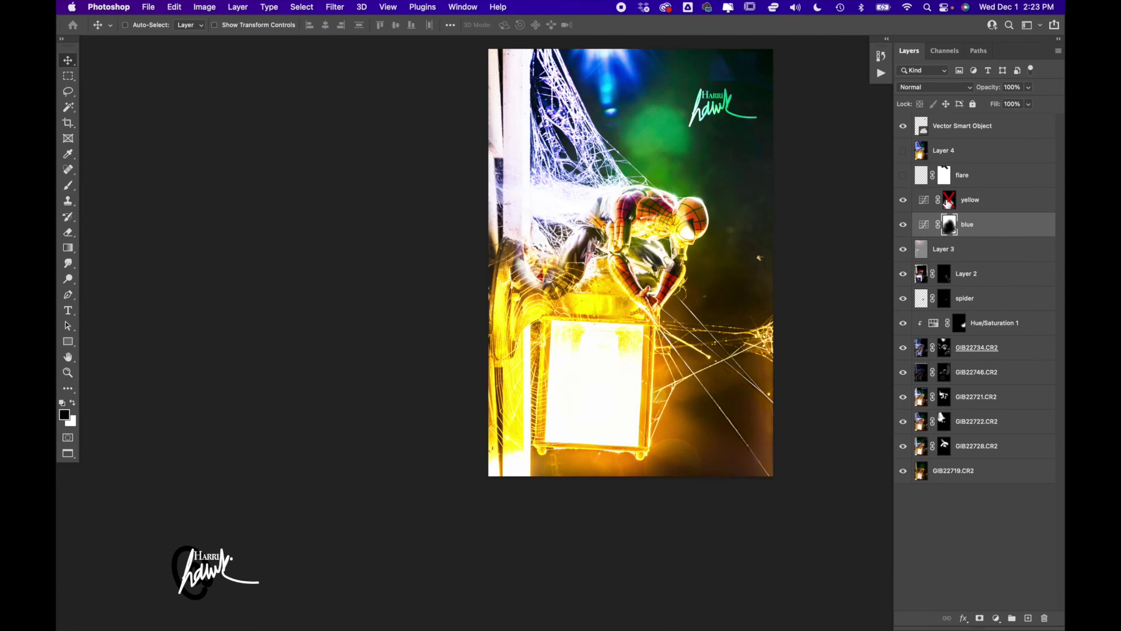
left_click(949, 200, "shift")
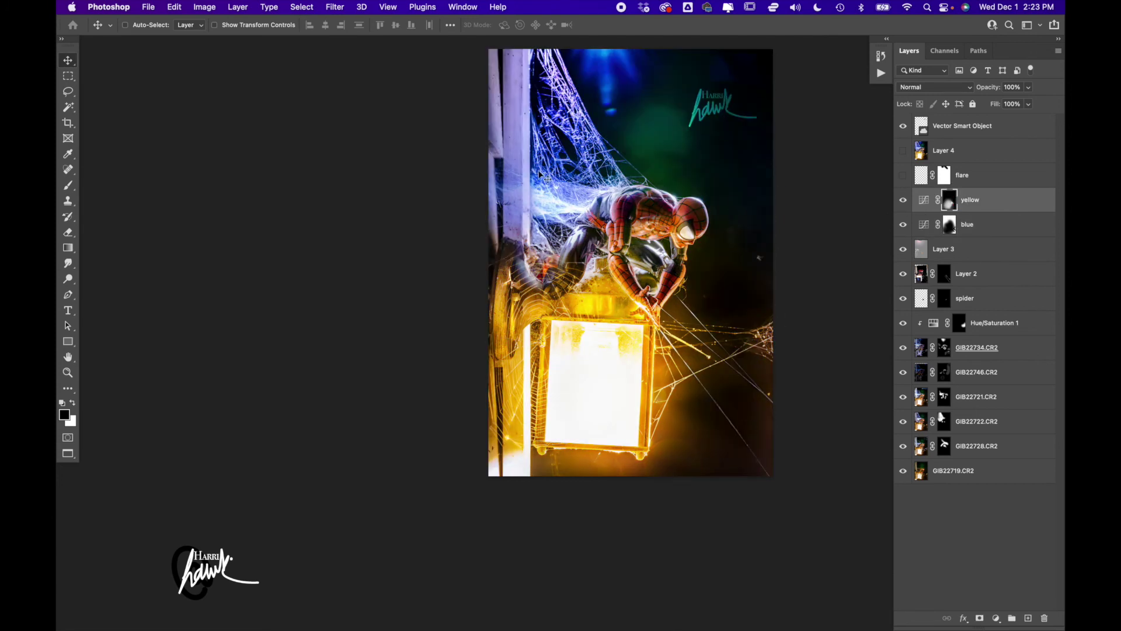
left_click_drag(603, 173, 600, 231)
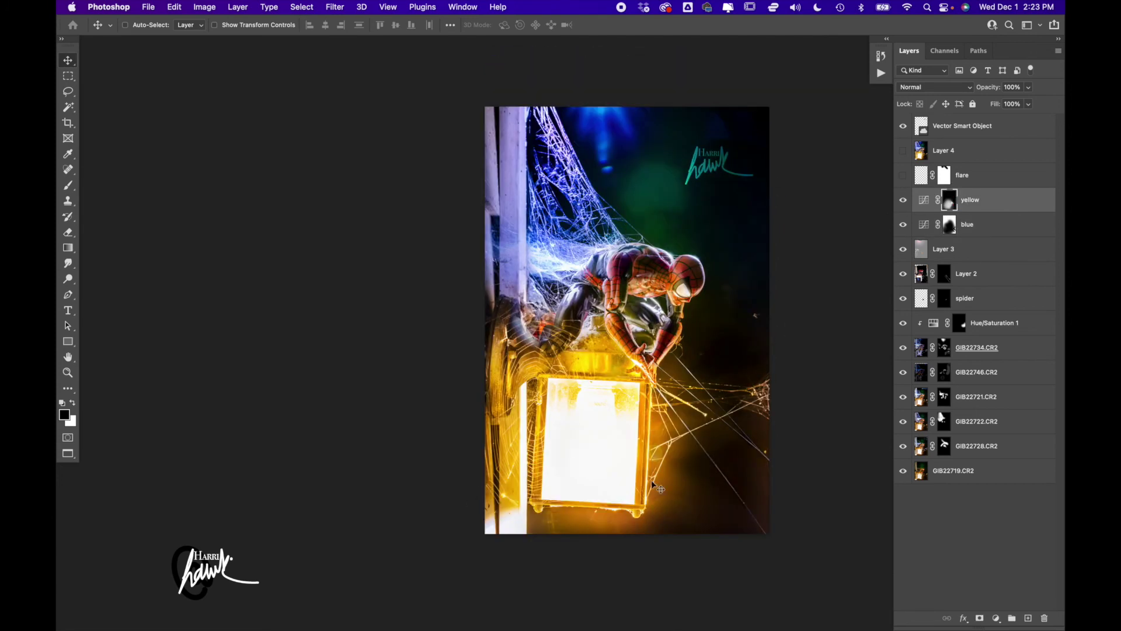
left_click(904, 175)
scroll(753, 358, "right", 3)
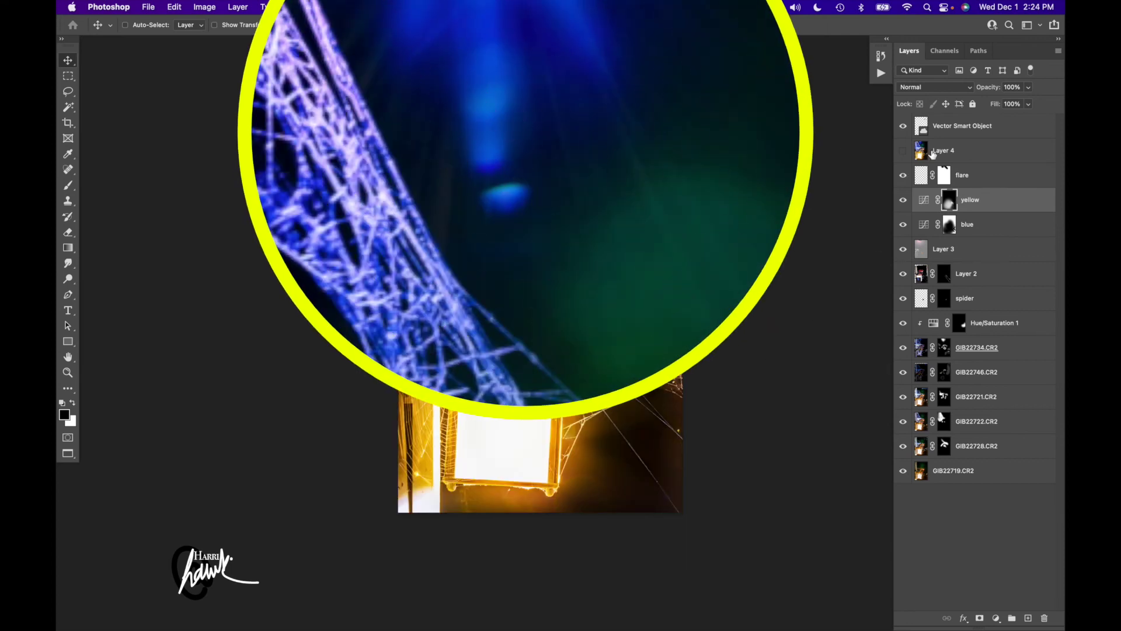
left_click(904, 175)
left_click(903, 175)
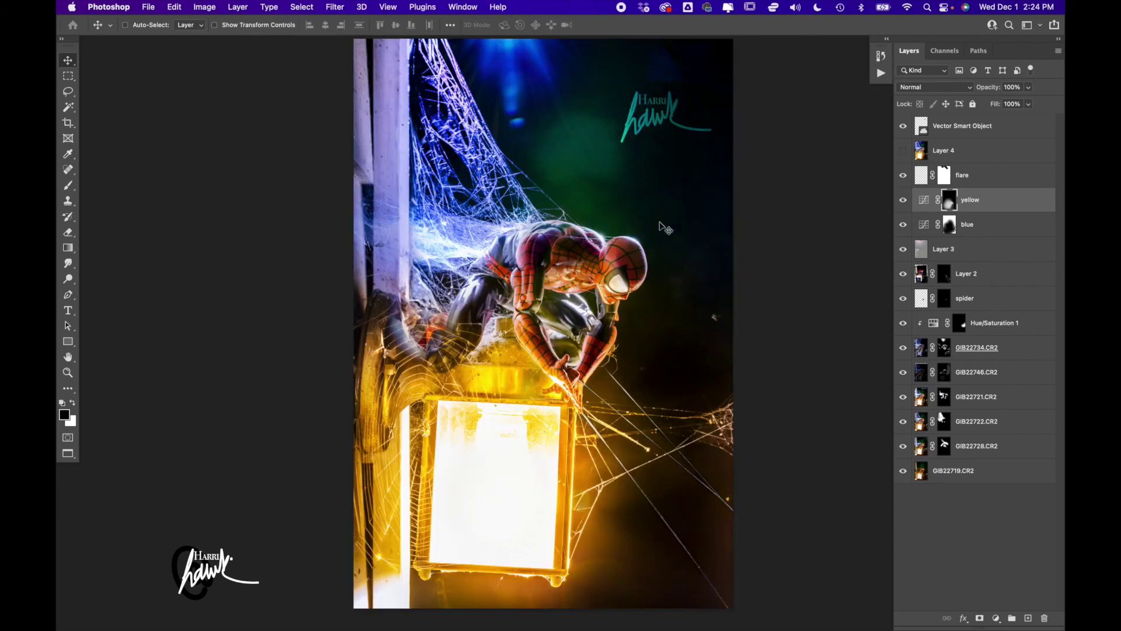
scroll(595, 228, "down", 2)
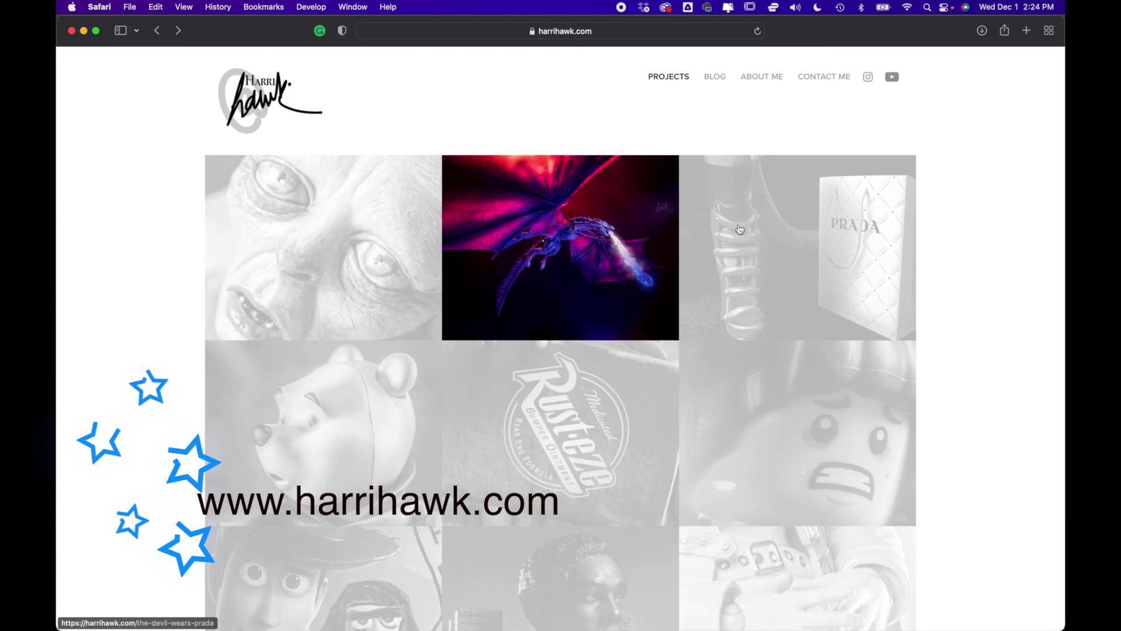
Step: Scroll the portfolio past several rows of toy photos, then bring up the macOS app switcher
scroll(753, 235, "down", 5)
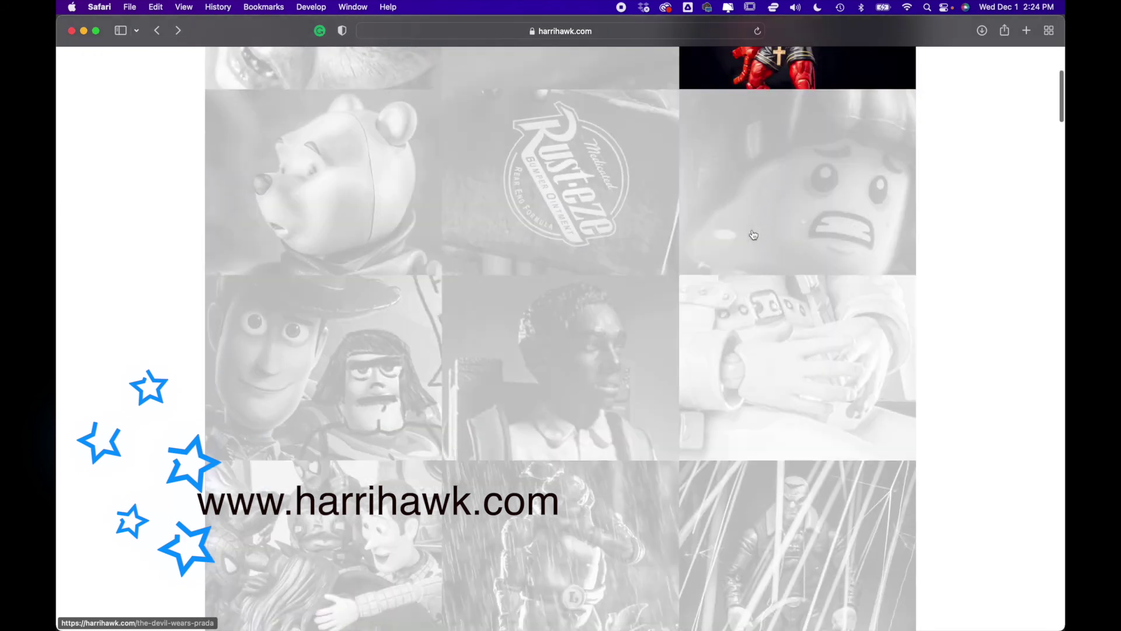
scroll(753, 235, "down", 3)
scroll(530, 241, "down", 10)
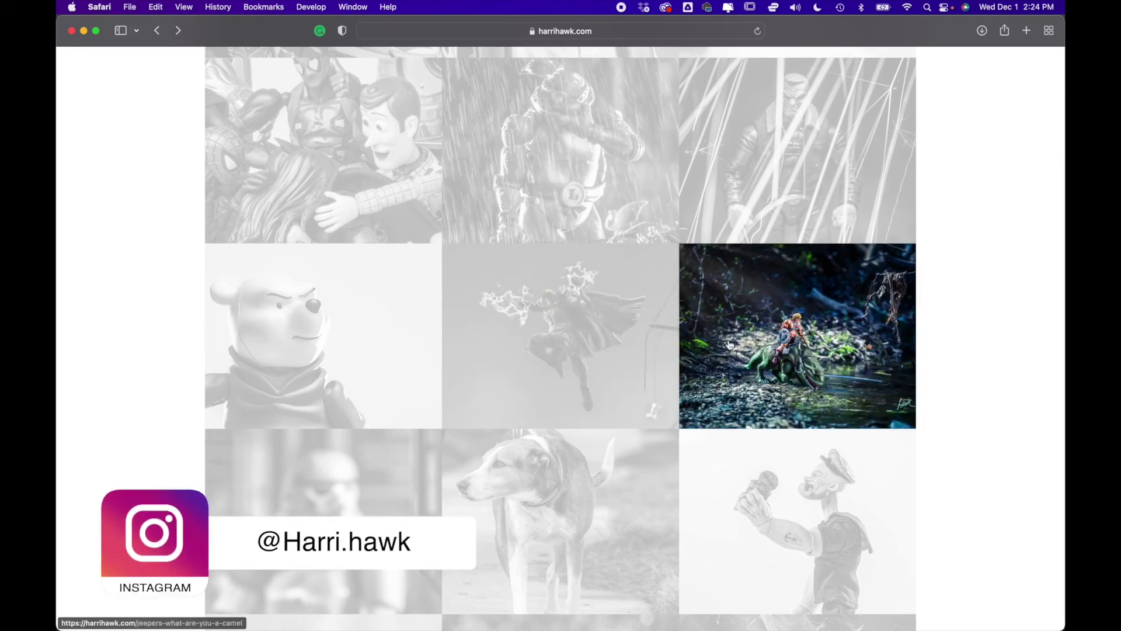
key("super+Tab")
key("super+Tab")
key("super+Tab")
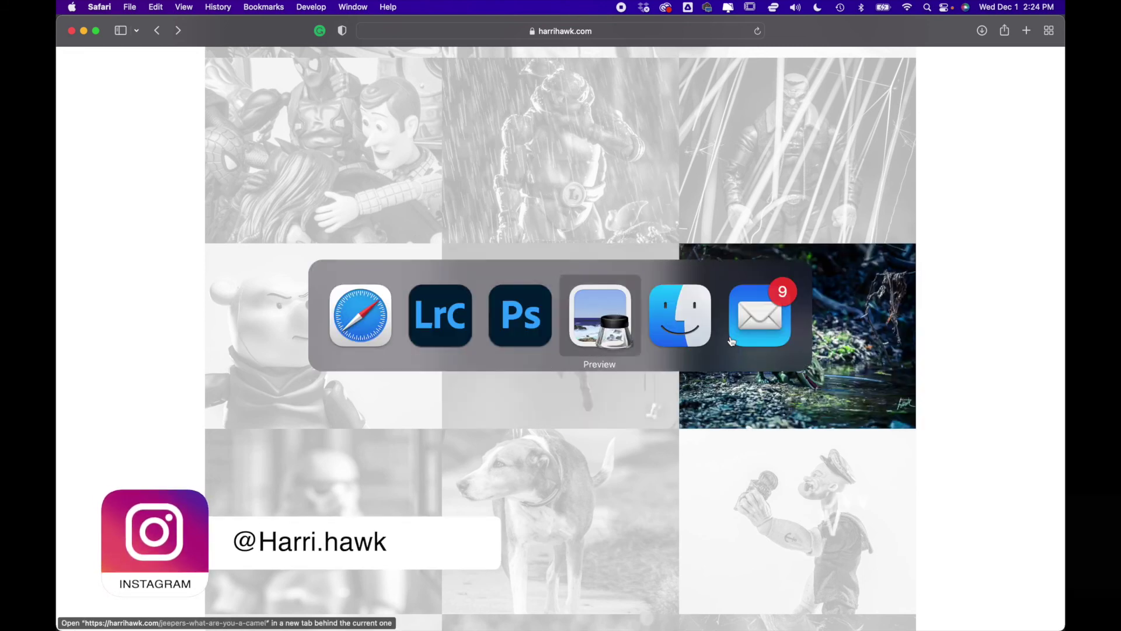